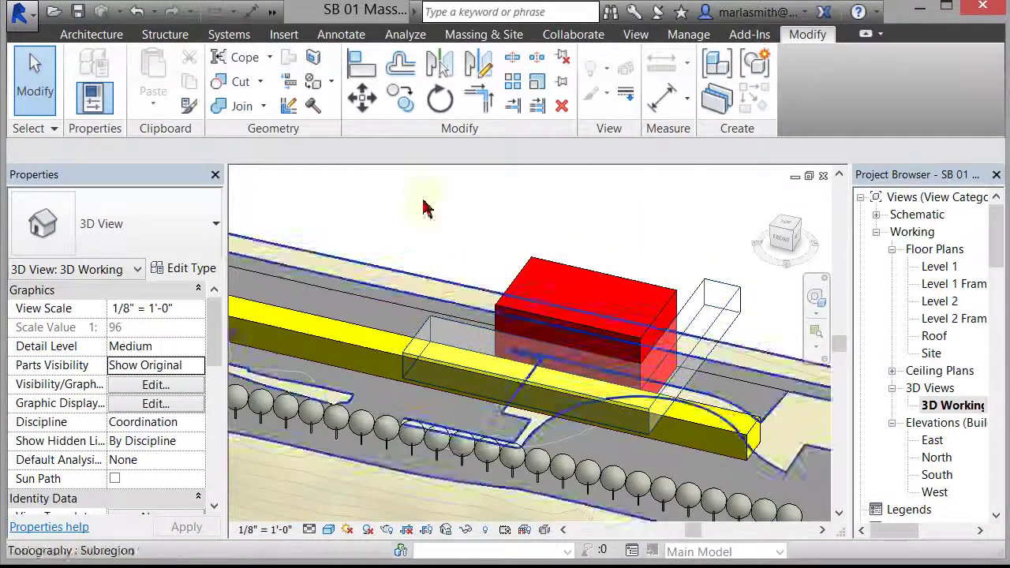
# - Stretch the transparent L-shaped mass outward at the long wing's free end and along the outer side of the cross wing
pyautogui.click(428, 331)
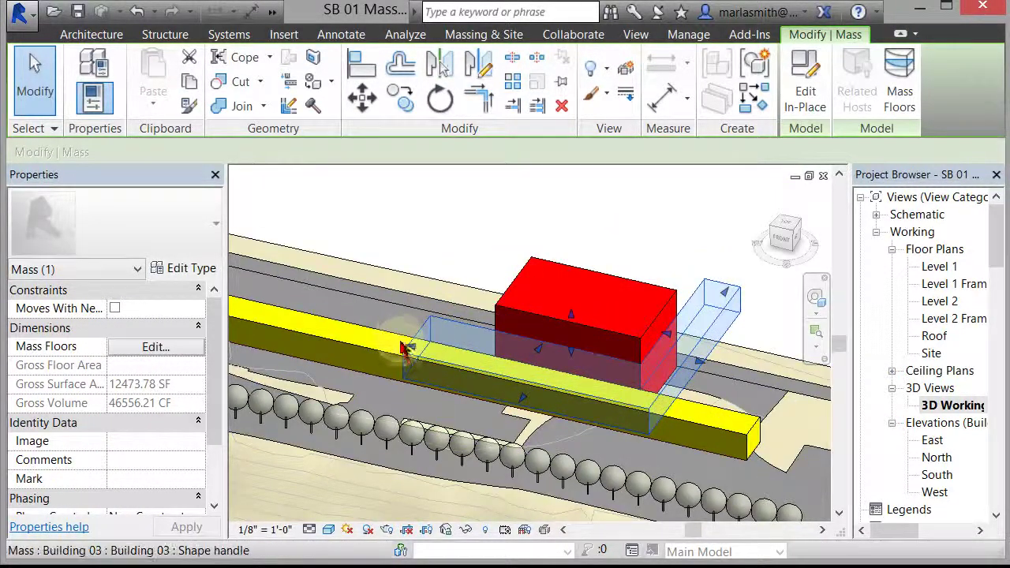
pyautogui.moveTo(416, 352); pyautogui.dragTo(387, 351)
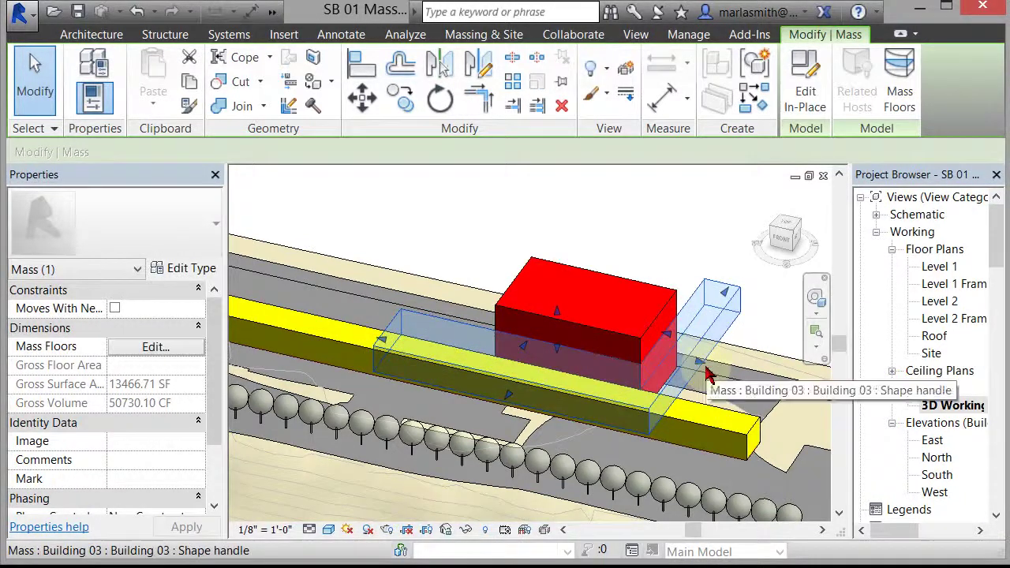
pyautogui.moveTo(703, 376); pyautogui.dragTo(720, 322)
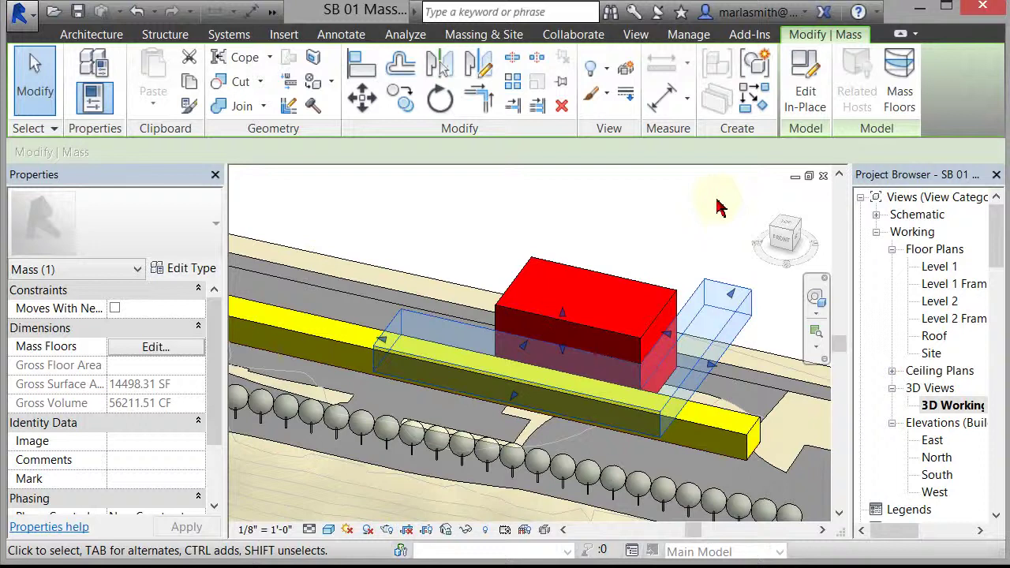
# - Open the L-shaped mass for in-place editing and pull the vertical corner edge at the cross wing's end outward to about 103'
pyautogui.click(803, 86)
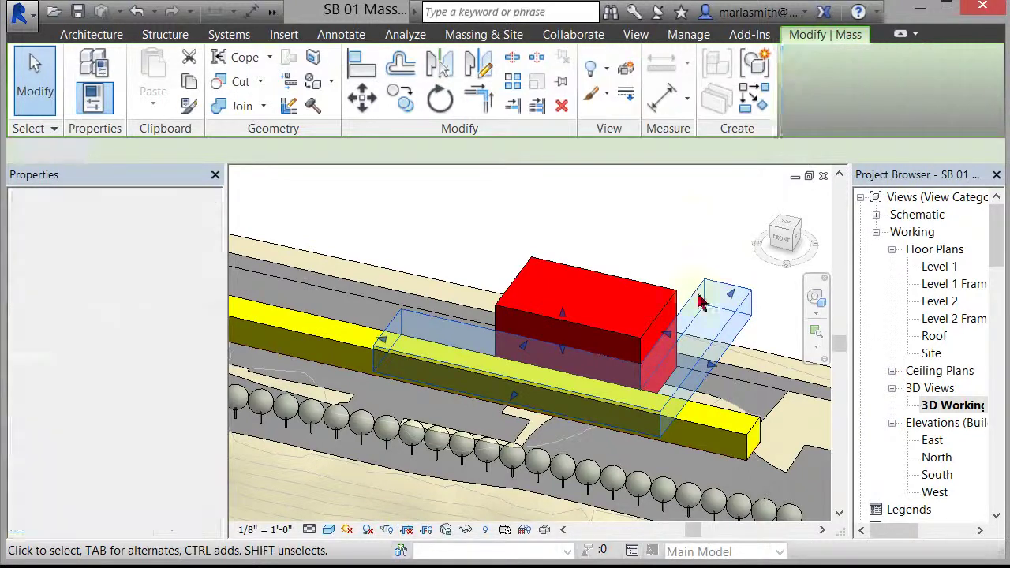
pyautogui.keyDown('shift'); pyautogui.moveTo(726, 435); pyautogui.dragTo(547, 429, button='middle'); pyautogui.keyUp('shift')
pyautogui.scroll(2, 566, 428)
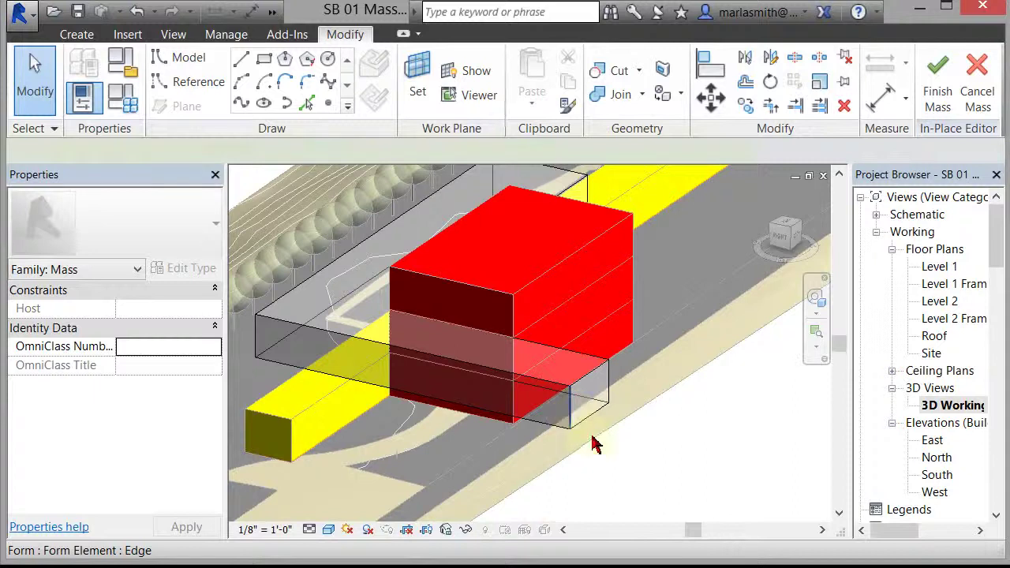
pyautogui.click(596, 444)
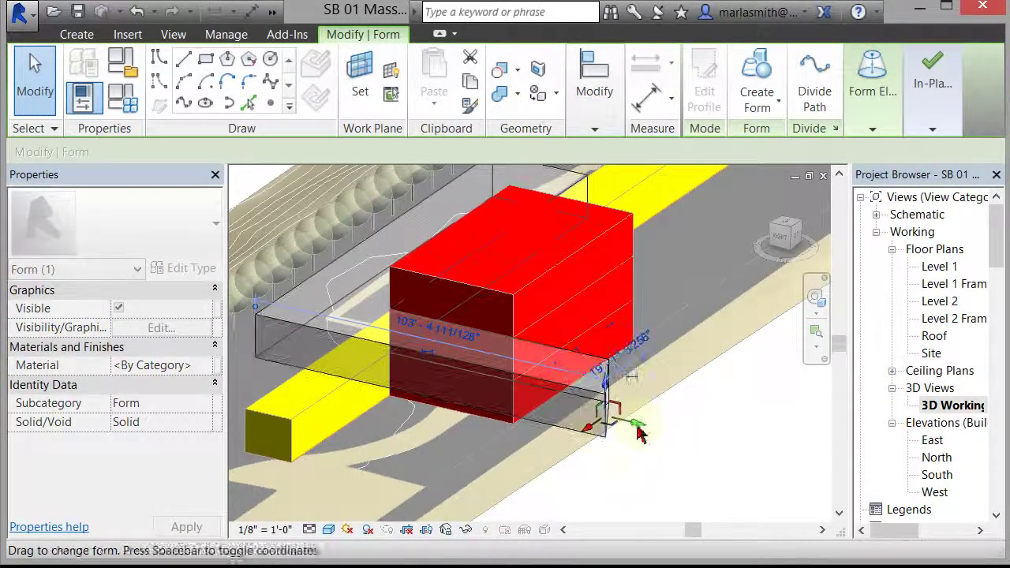
pyautogui.click(650, 455)
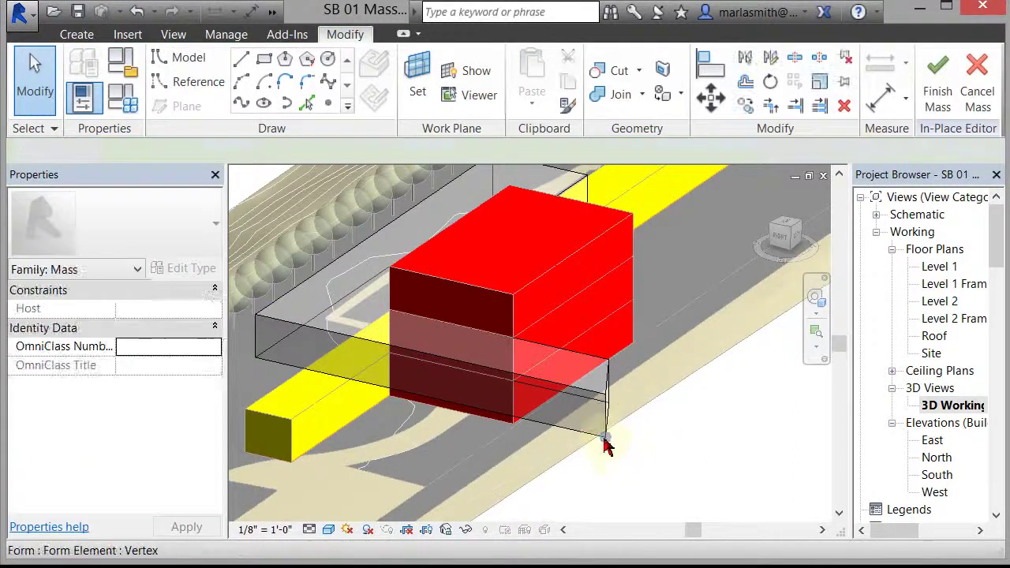
# - Move the lower vertex of that same cross-wing corner slightly outward
pyautogui.click(606, 446)
pyautogui.moveTo(604, 450)
pyautogui.mouseDown()
pyautogui.moveTo(612, 497)
pyautogui.moveTo(614, 466)
pyautogui.mouseUp()
pyautogui.click(680, 463)
# - Pull the outer vertical edge at the long wing's free end sideways to about 37', and lengthen that side to about 134'
pyautogui.keyDown('shift'); pyautogui.moveTo(683, 462); pyautogui.dragTo(547, 408, button='middle'); pyautogui.keyUp('shift')
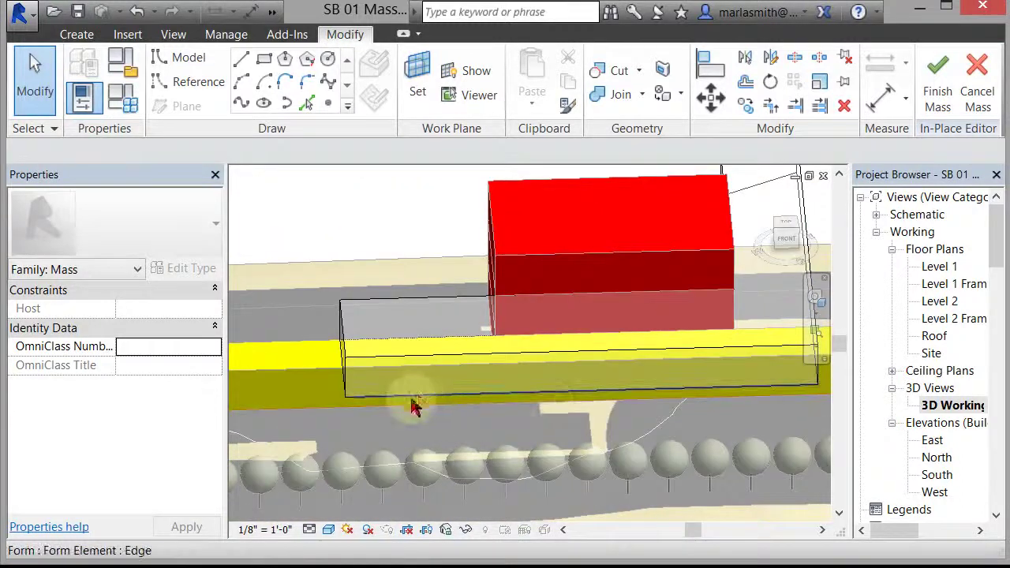
pyautogui.keyDown('shift'); pyautogui.moveTo(413, 406); pyautogui.dragTo(543, 429, button='middle'); pyautogui.keyUp('shift')
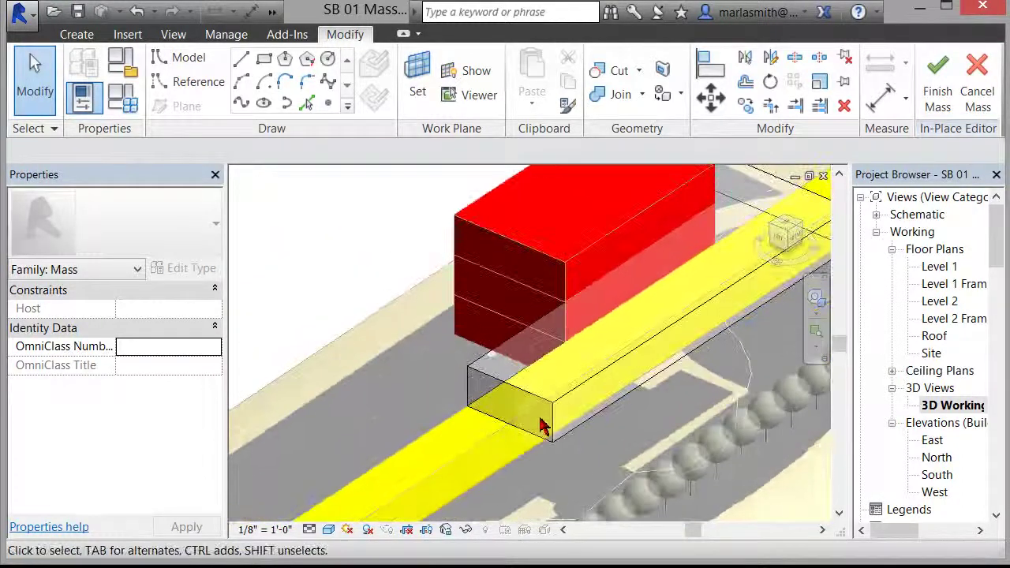
pyautogui.click(554, 459)
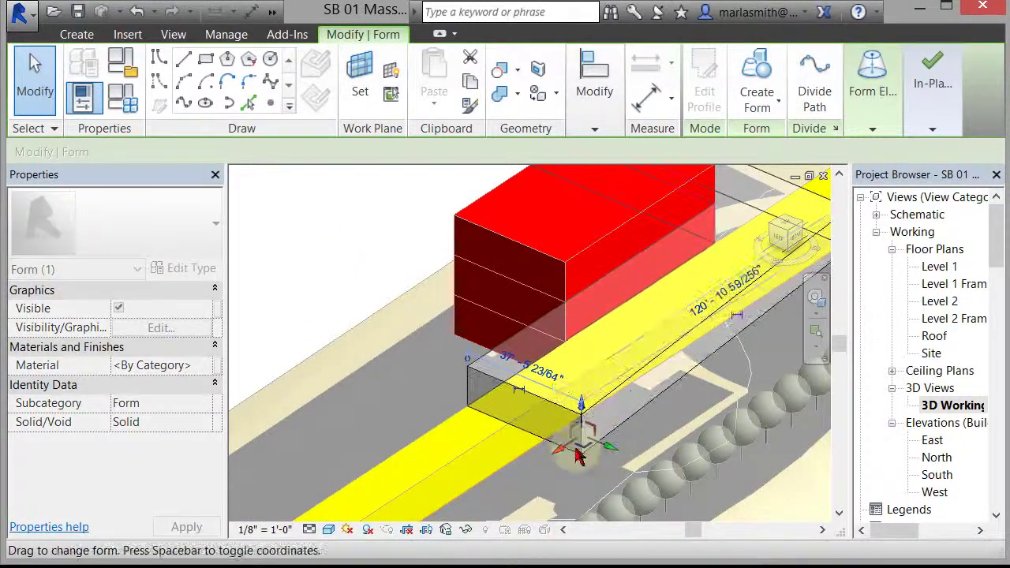
pyautogui.moveTo(579, 456); pyautogui.dragTo(415, 347)
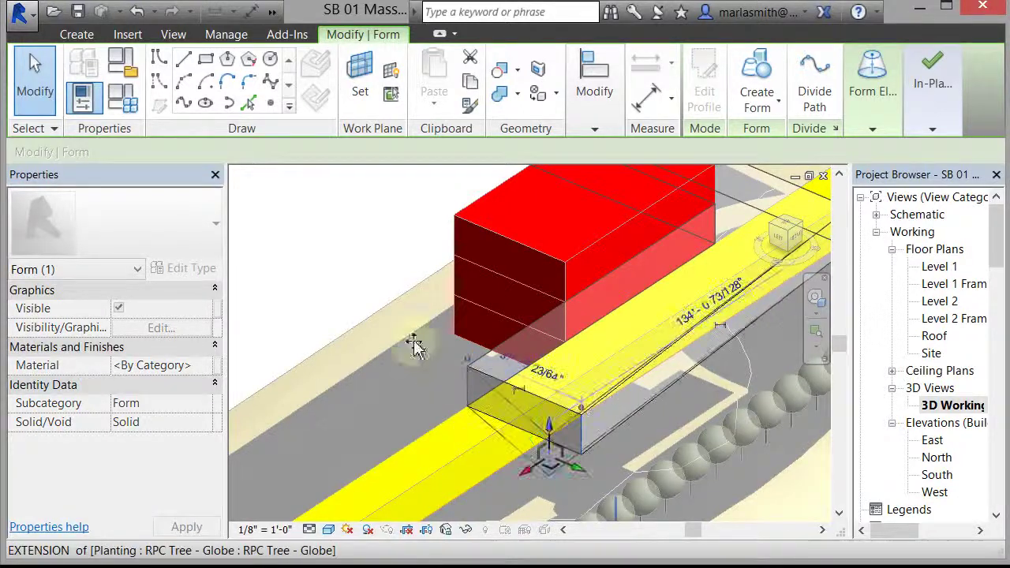
pyautogui.click(360, 286)
# - Try to raise the upper edge of the long wing's skewed end to a height of 24'-0"
pyautogui.scroll(-2, 361, 287)
pyautogui.keyDown('shift'); pyautogui.moveTo(361, 286); pyautogui.dragTo(588, 300, button='middle'); pyautogui.keyUp('shift')
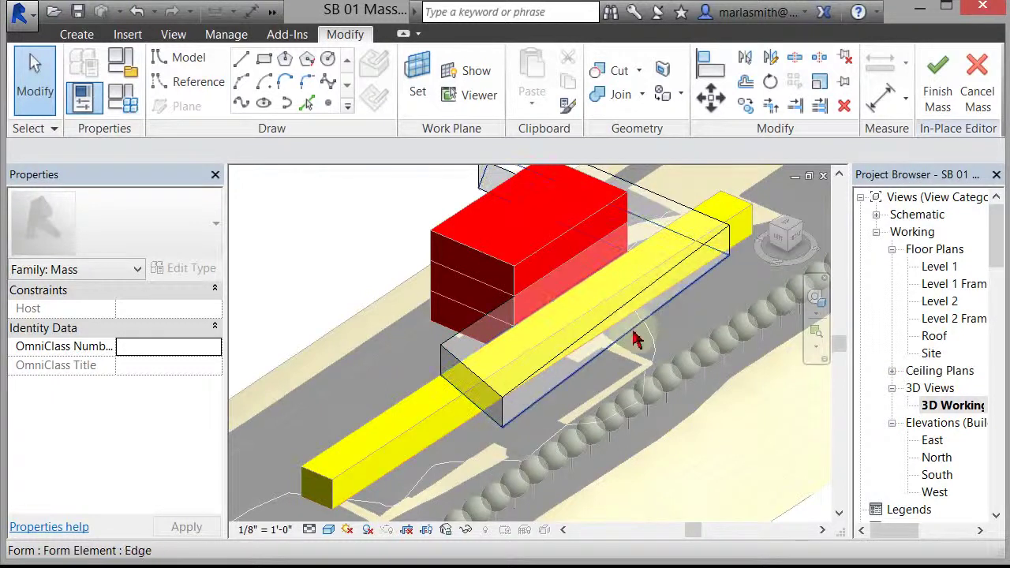
pyautogui.scroll(2, 458, 412)
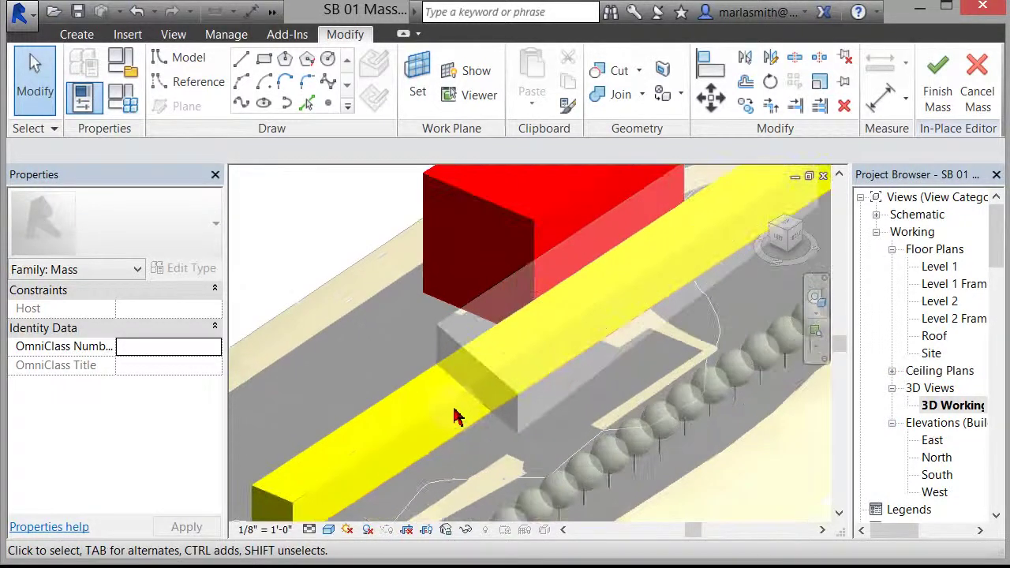
pyautogui.click(471, 367)
pyautogui.moveTo(462, 342); pyautogui.dragTo(479, 293)
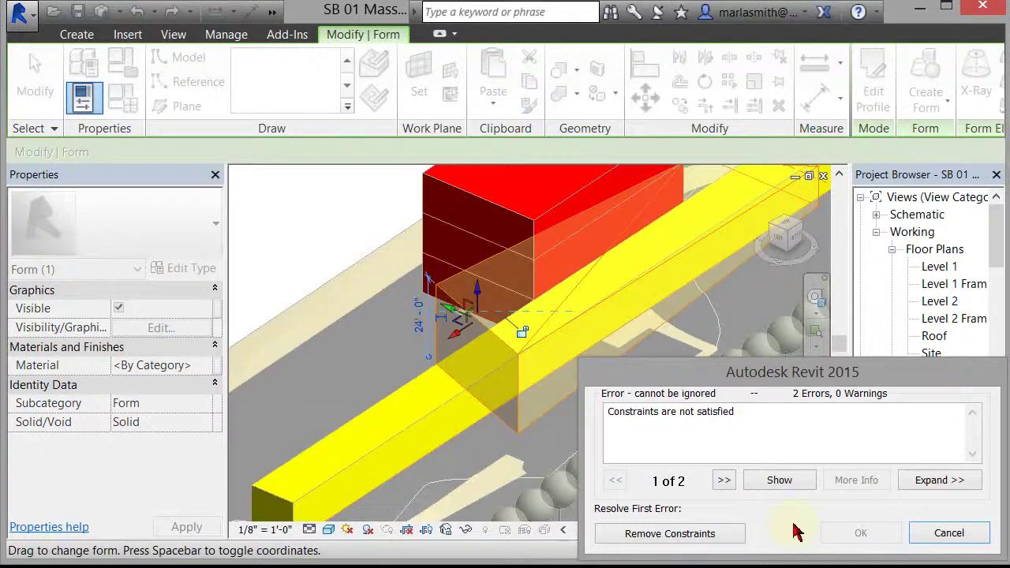
pyautogui.click(949, 533)
# - Sketch a rectangle about 32' by 56' on the ground beside the road, in front of the red mass
pyautogui.scroll(-2, 480, 383)
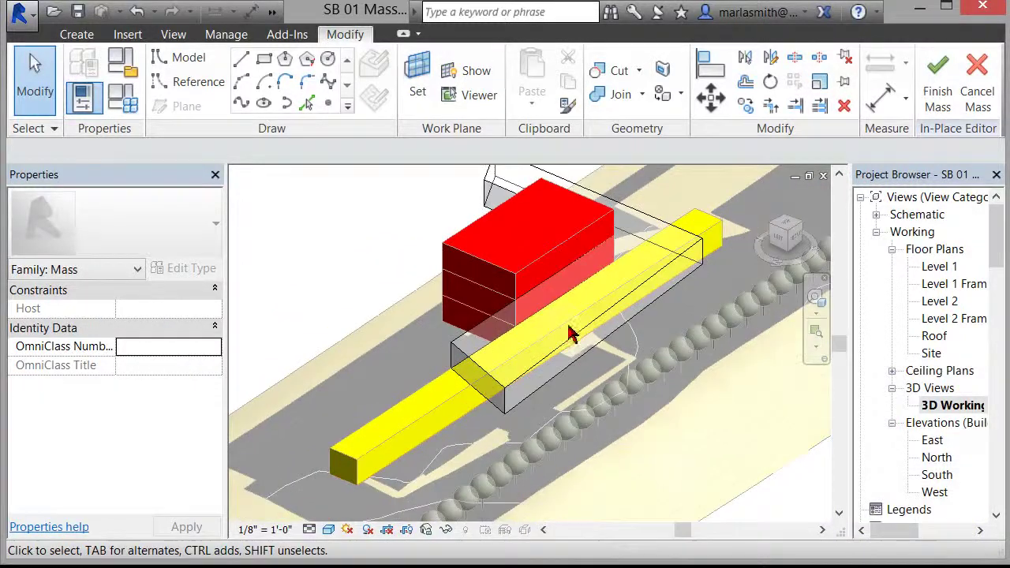
pyautogui.moveTo(571, 332)
pyautogui.keyDown('shift'); pyautogui.mouseDown(button='middle')
pyautogui.moveTo(516, 343)
pyautogui.moveTo(434, 322)
pyautogui.moveTo(564, 316)
pyautogui.mouseUp(button='middle'); pyautogui.keyUp('shift')
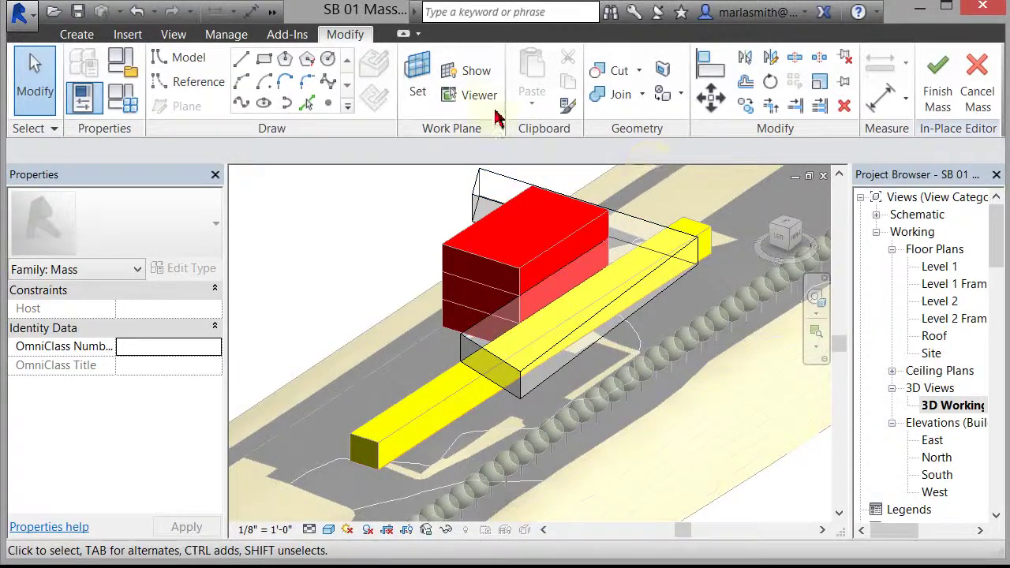
pyautogui.click(265, 63)
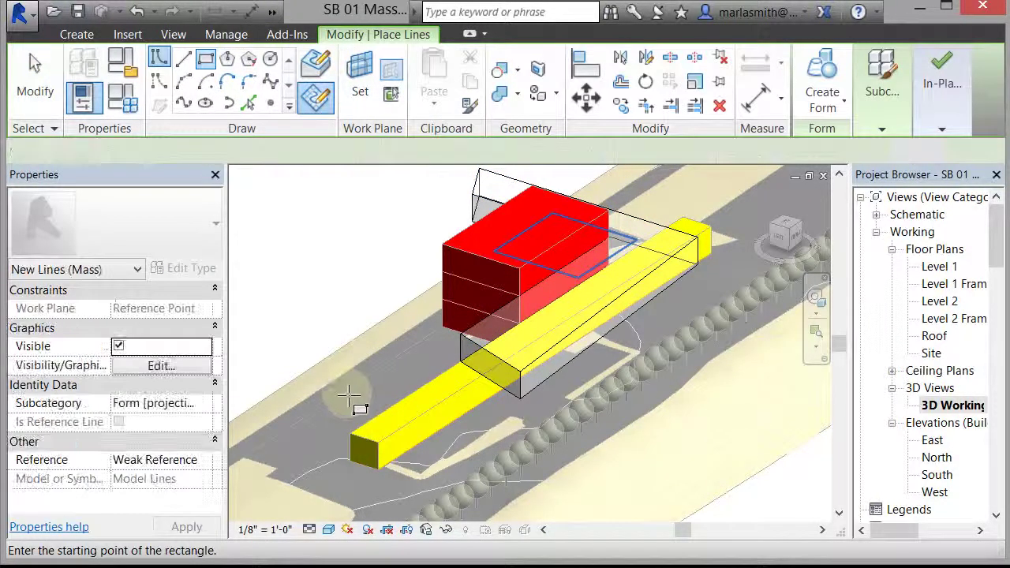
pyautogui.click(342, 406)
pyautogui.click(357, 338)
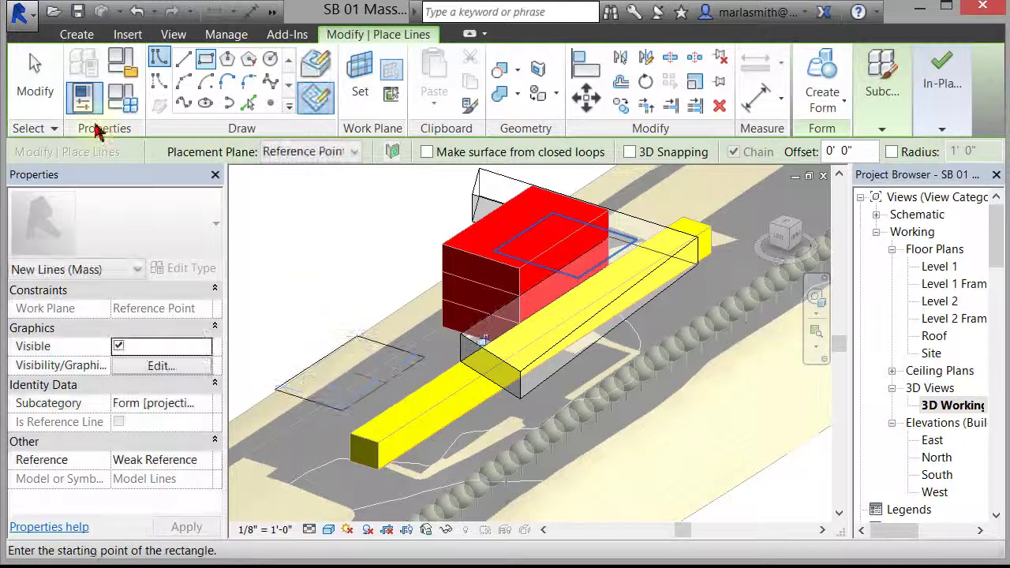
pyautogui.click(34, 83)
# - Create a solid form from the whole rectangle outline
pyautogui.press('Tab')
pyautogui.click(333, 353)
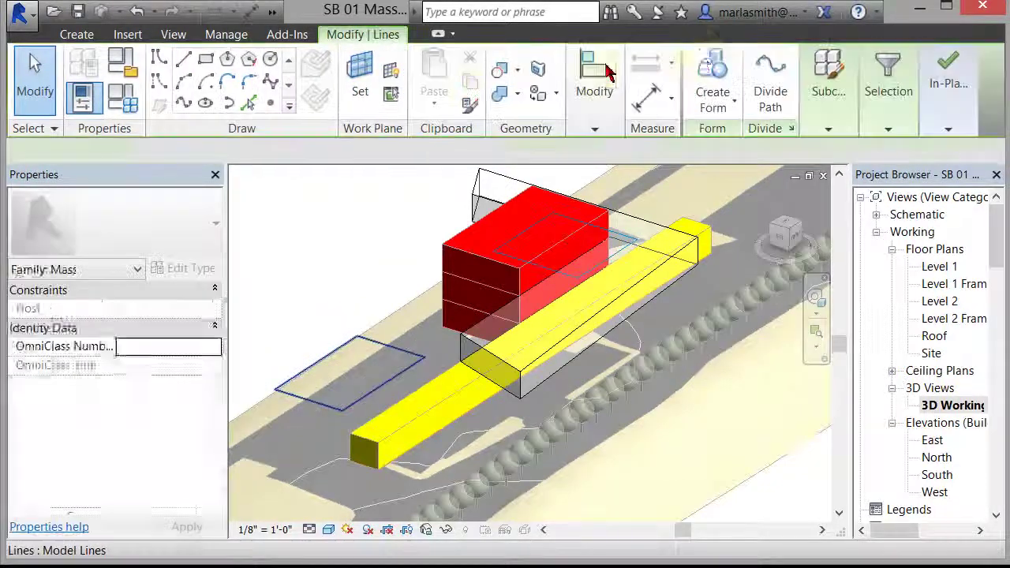
pyautogui.click(712, 75)
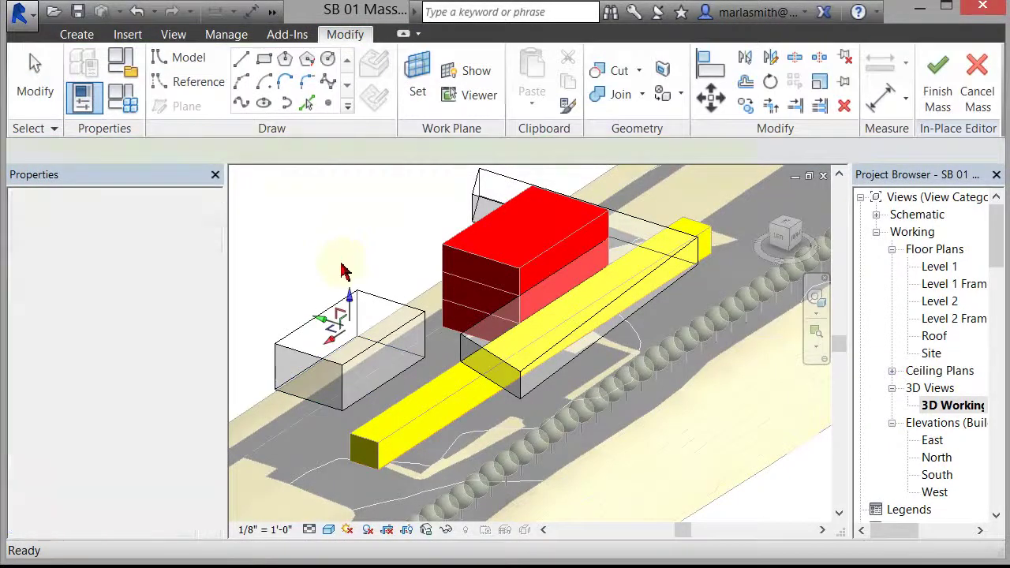
# - Raise the new form's long upper edge on the side away from the yellow mass to about 41' high
pyautogui.keyDown('shift'); pyautogui.moveTo(345, 271); pyautogui.dragTo(355, 313, button='middle'); pyautogui.keyUp('shift')
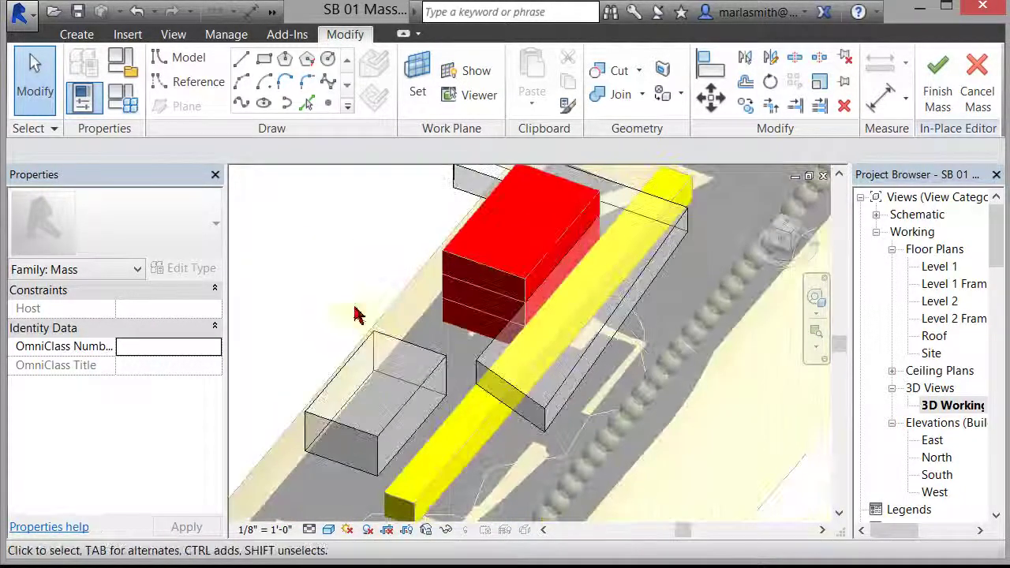
pyautogui.click(355, 344)
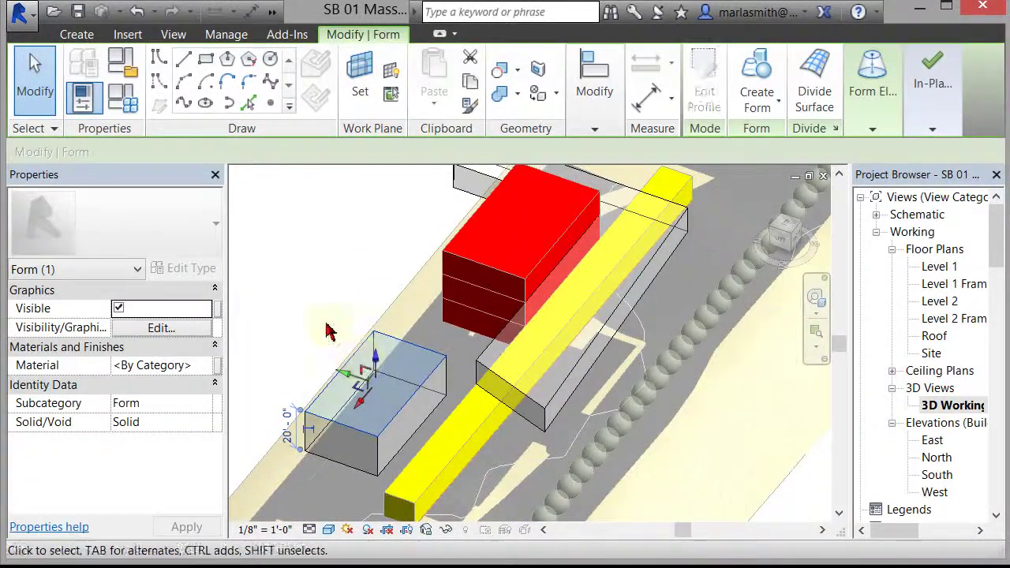
pyautogui.click(324, 323)
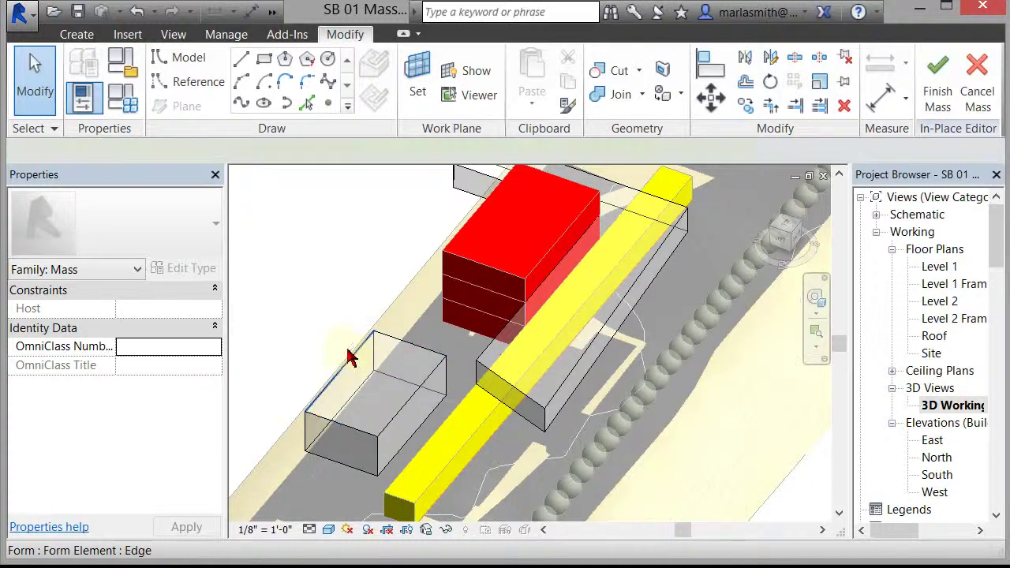
pyautogui.click(351, 357)
pyautogui.moveTo(349, 354); pyautogui.dragTo(347, 311)
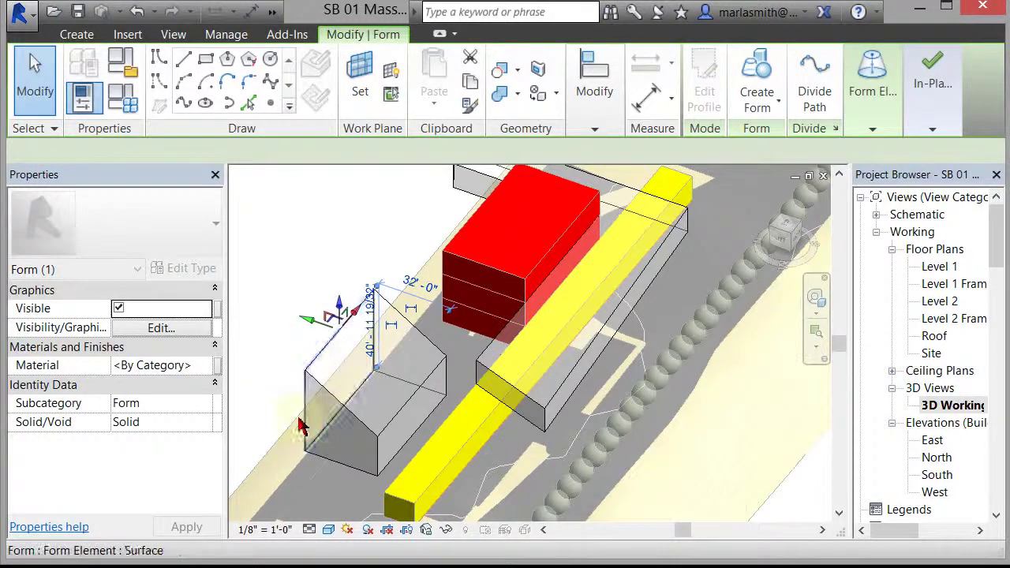
pyautogui.click(279, 371)
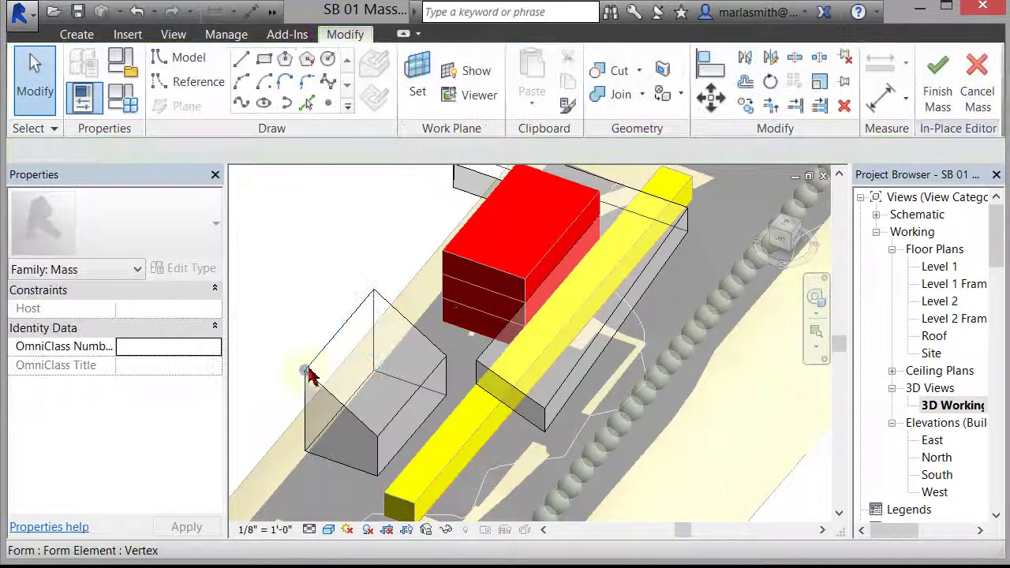
# - Pull the form's raised near corner vertex outward to about 53', and raise the far top vertex beside the red mass to about 31'
pyautogui.click(305, 374)
pyautogui.moveTo(314, 382); pyautogui.dragTo(258, 357)
pyautogui.click(442, 351)
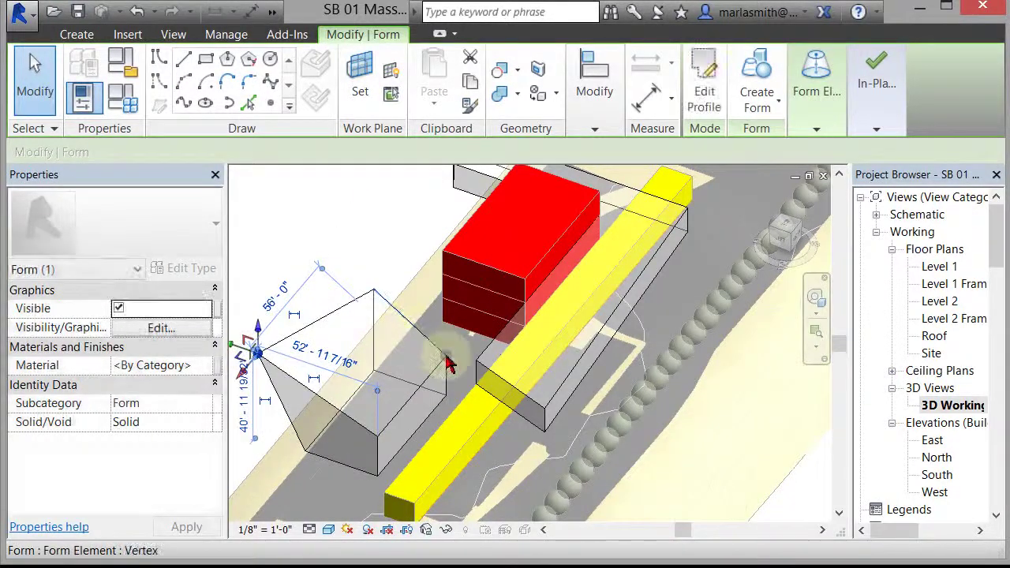
pyautogui.click(449, 355)
pyautogui.moveTo(451, 355); pyautogui.dragTo(447, 316)
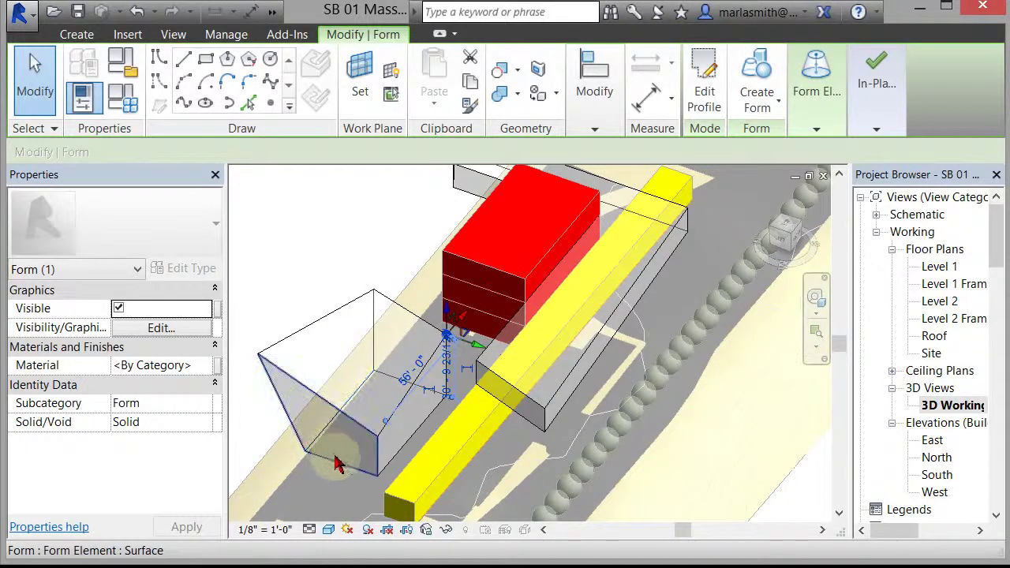
# - Pull the skewed near end face of the new form outward
pyautogui.click(337, 459)
pyautogui.moveTo(293, 407); pyautogui.dragTo(272, 474)
pyautogui.click(316, 266)
pyautogui.keyDown('shift'); pyautogui.moveTo(316, 266); pyautogui.dragTo(366, 263, button='middle'); pyautogui.keyUp('shift')
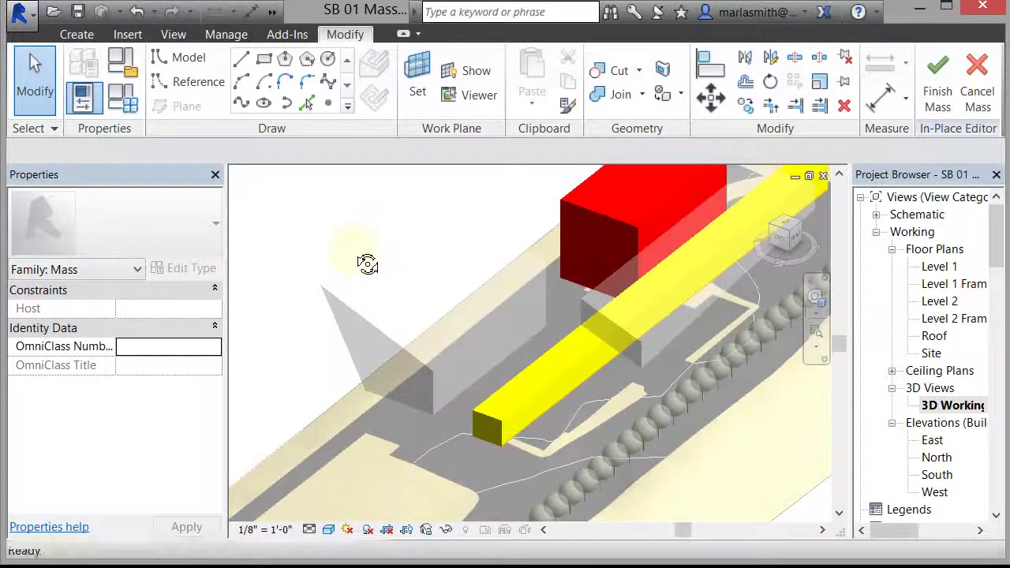
pyautogui.scroll(-2, 410, 461)
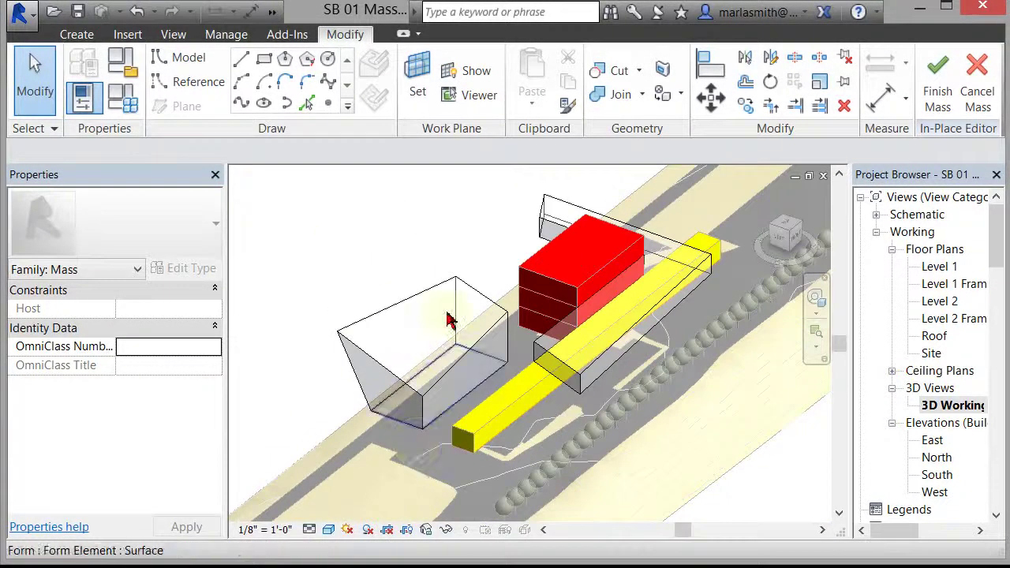
pyautogui.keyDown('shift'); pyautogui.moveTo(418, 272); pyautogui.dragTo(431, 292, button='middle'); pyautogui.keyUp('shift')
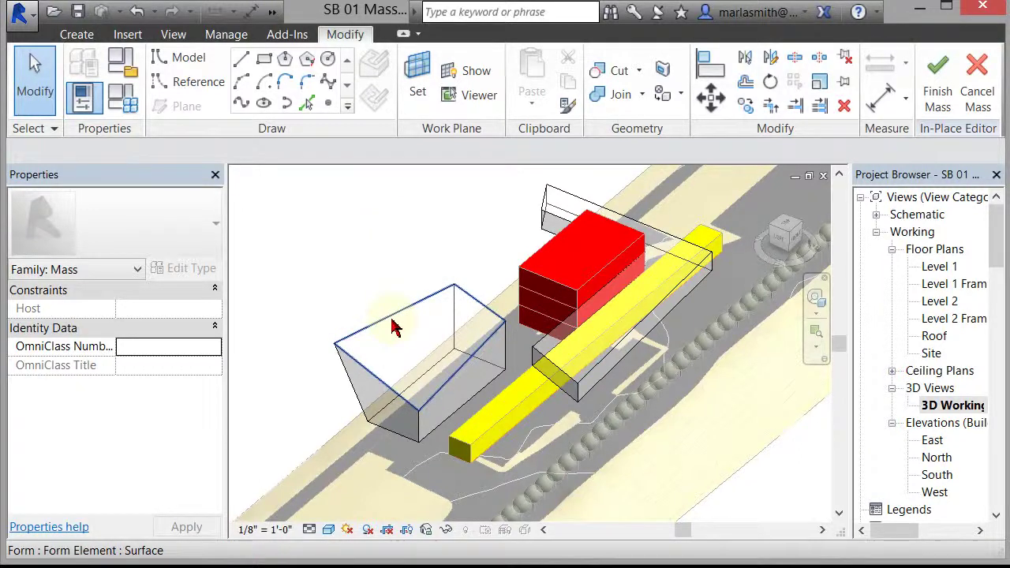
# - Open the material choice for the new skewed form and search the project materials for DEFAULT
pyautogui.click(389, 255)
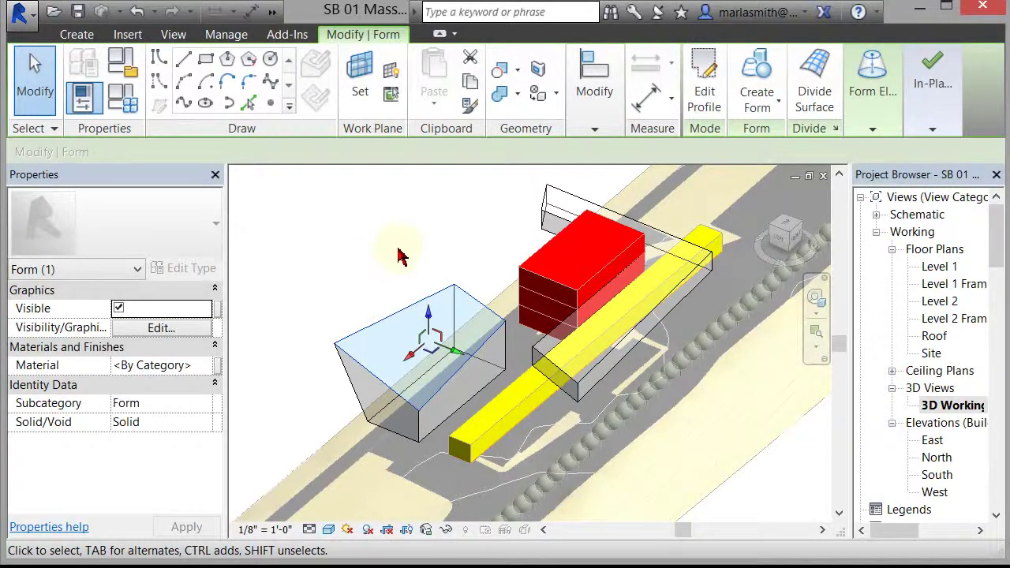
pyautogui.click(208, 366)
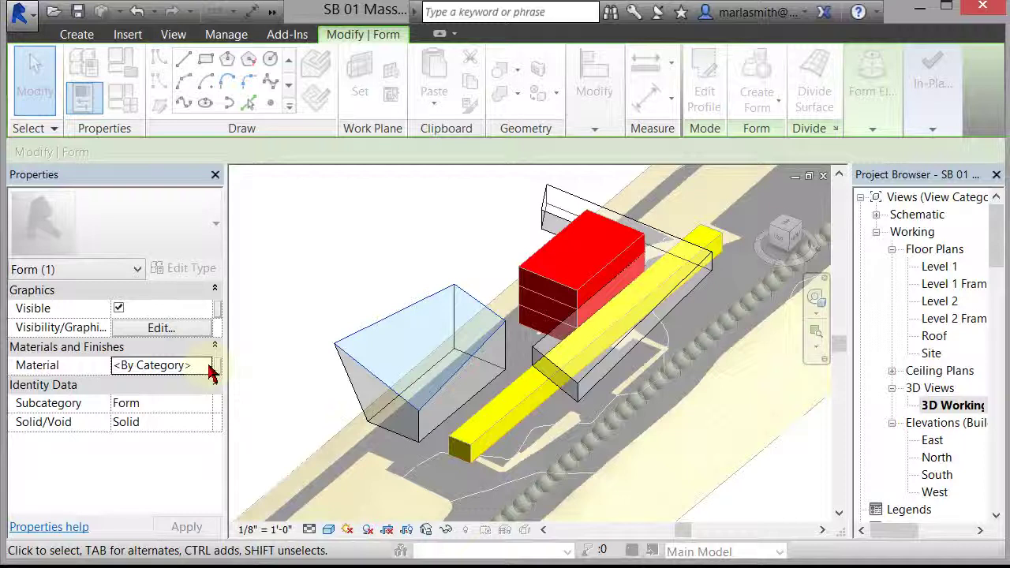
pyautogui.click(206, 366)
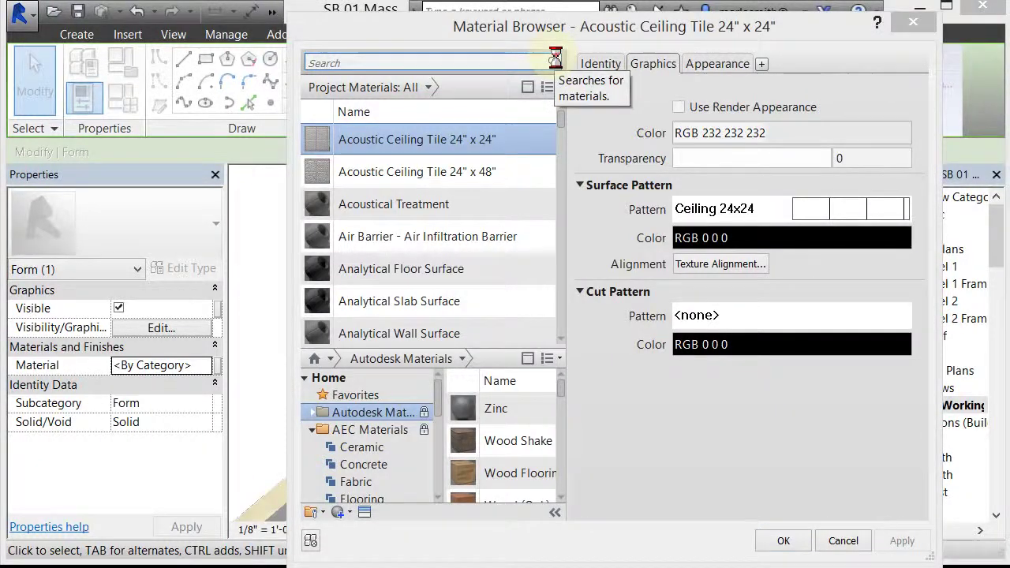
pyautogui.click(441, 60)
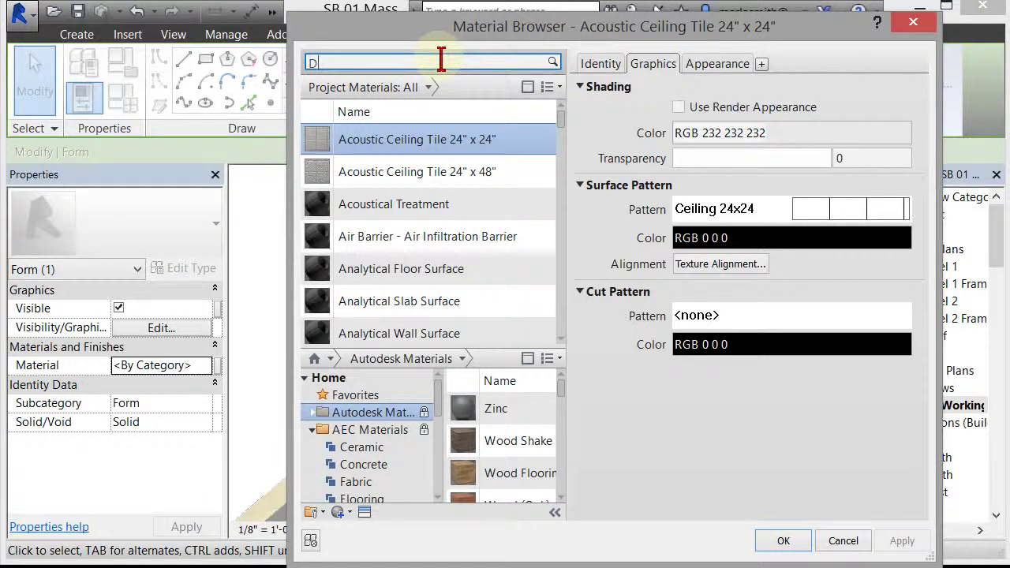
pyautogui.write('DEFAULT')
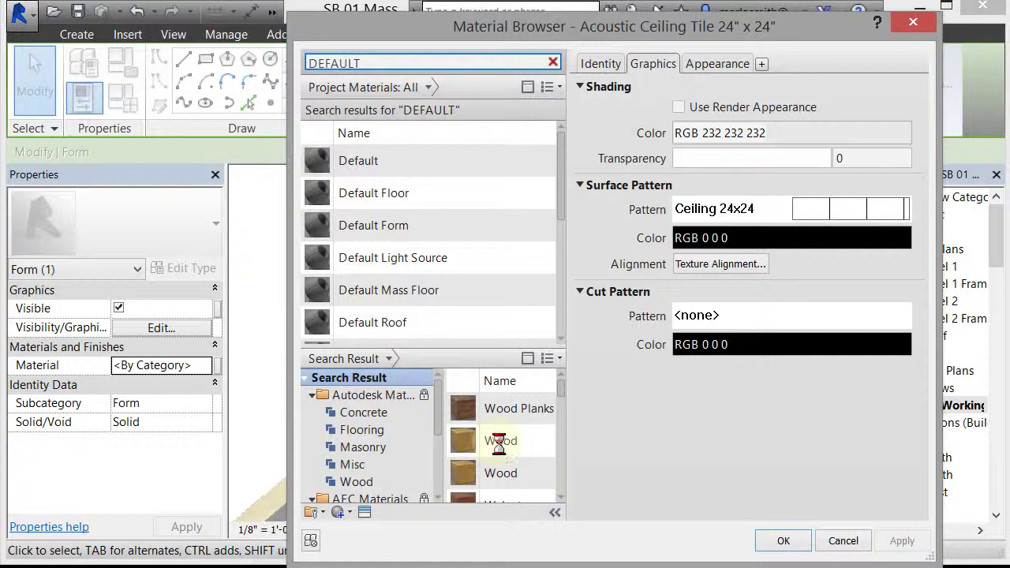
# - Duplicate the Default material and name the copy B03
pyautogui.click(418, 161)
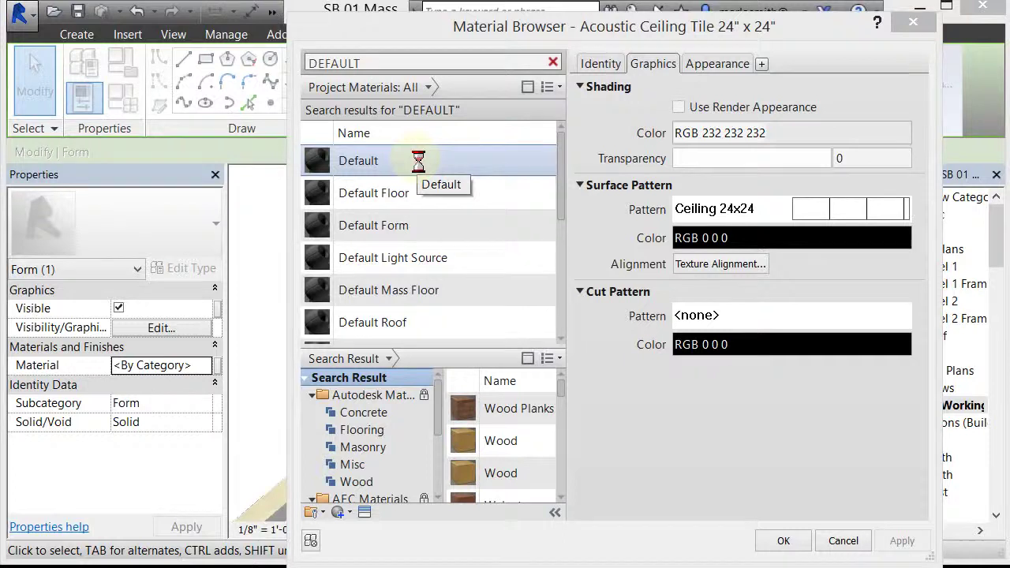
pyautogui.rightClick(417, 161)
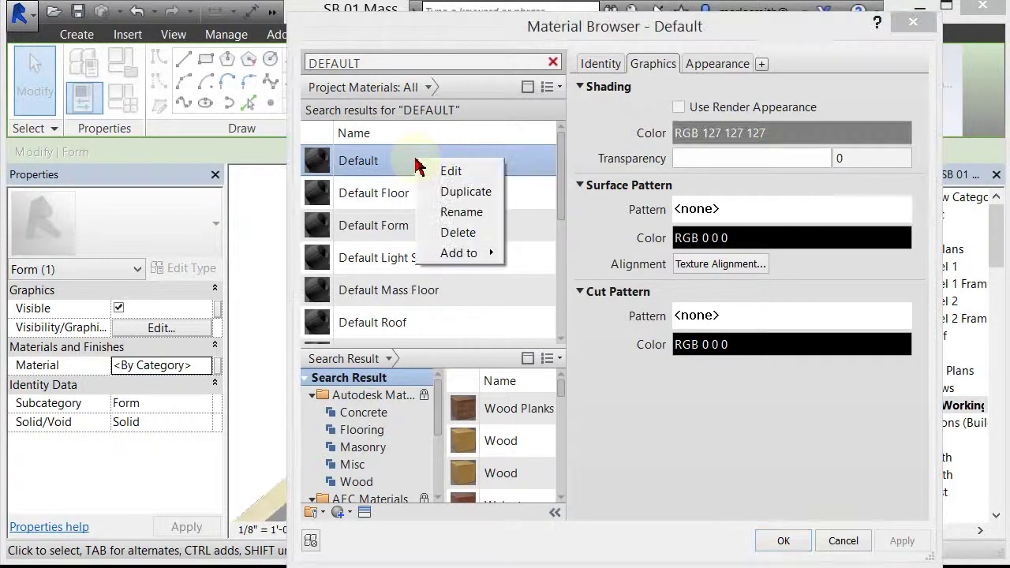
pyautogui.click(473, 197)
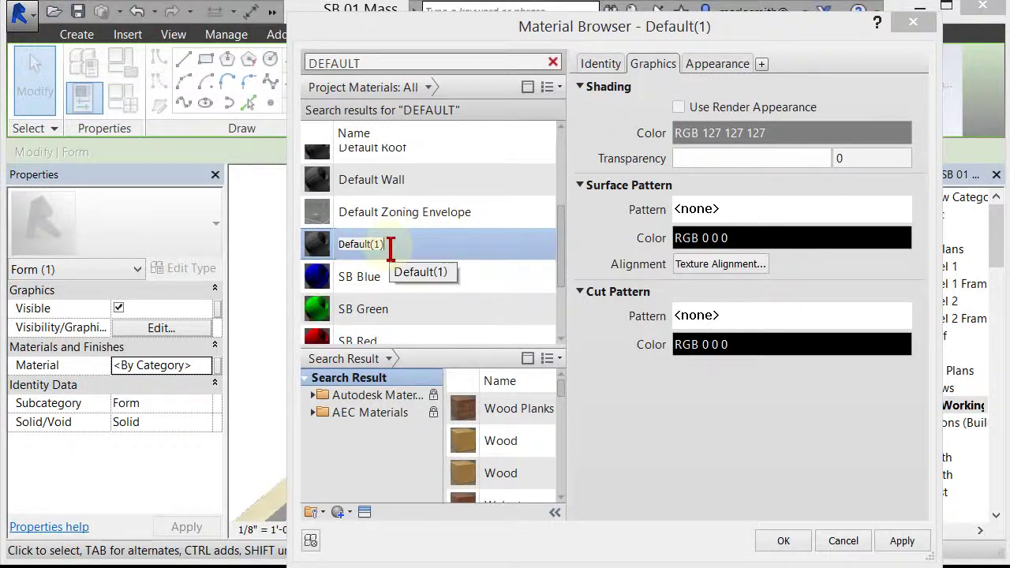
pyautogui.click(380, 251)
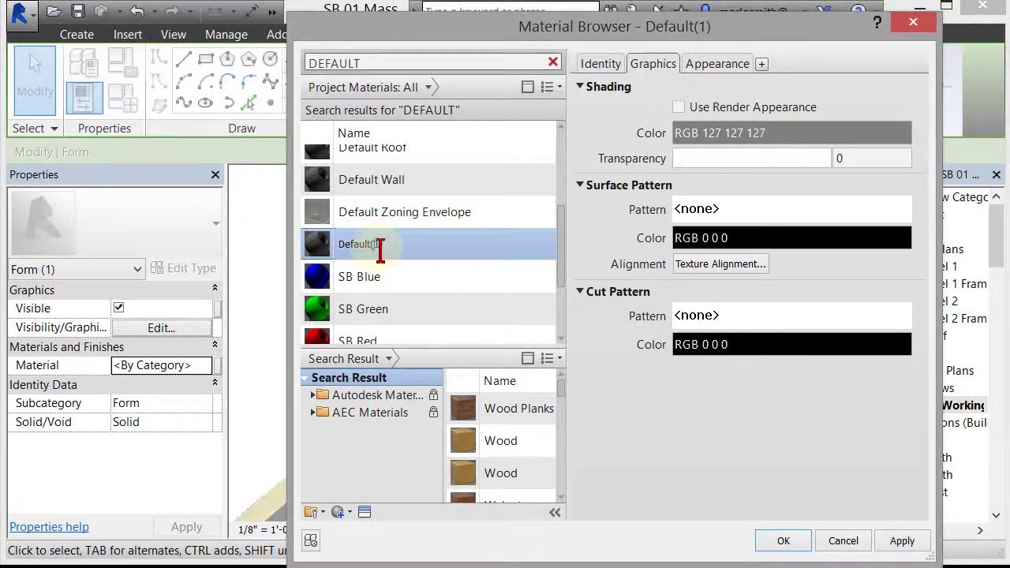
pyautogui.rightClick(372, 245)
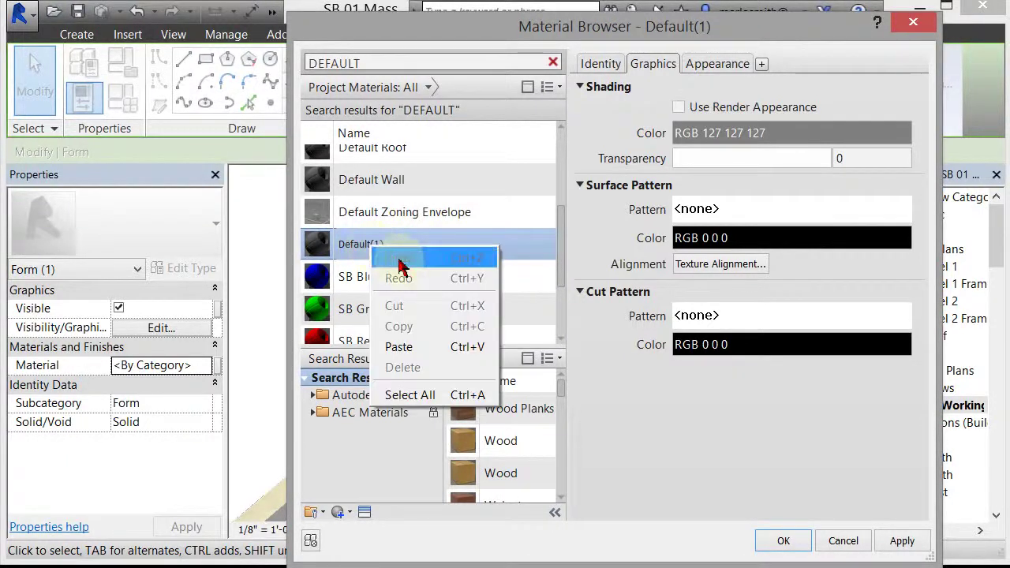
pyautogui.click(363, 242)
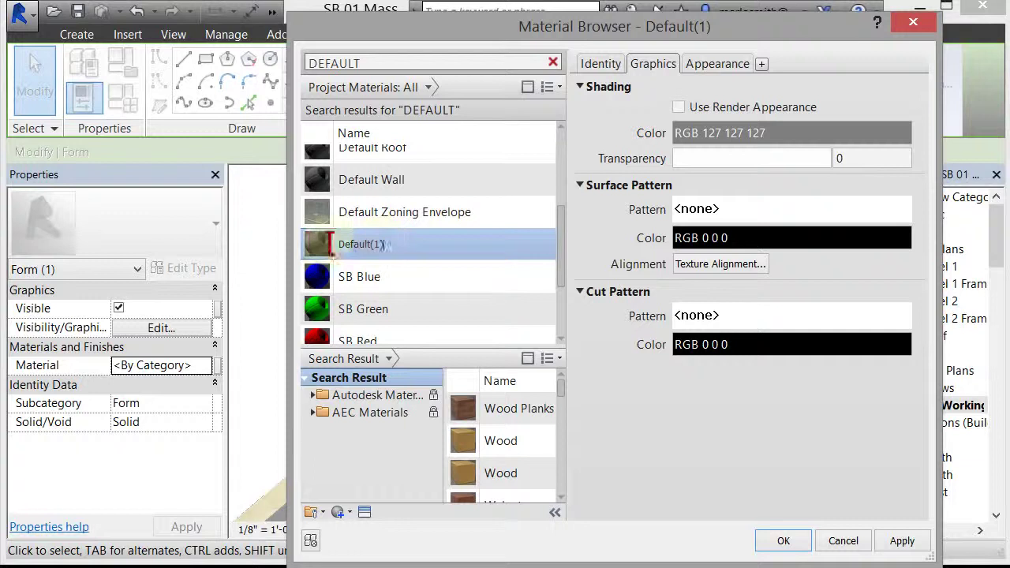
pyautogui.doubleClick(310, 243)
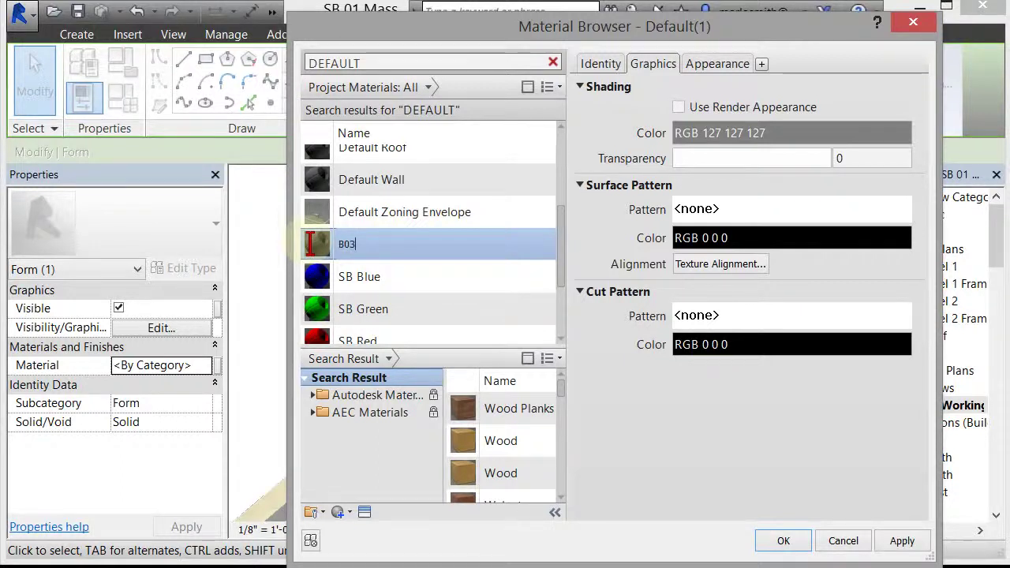
pyautogui.press('Return')
pyautogui.click(378, 162)
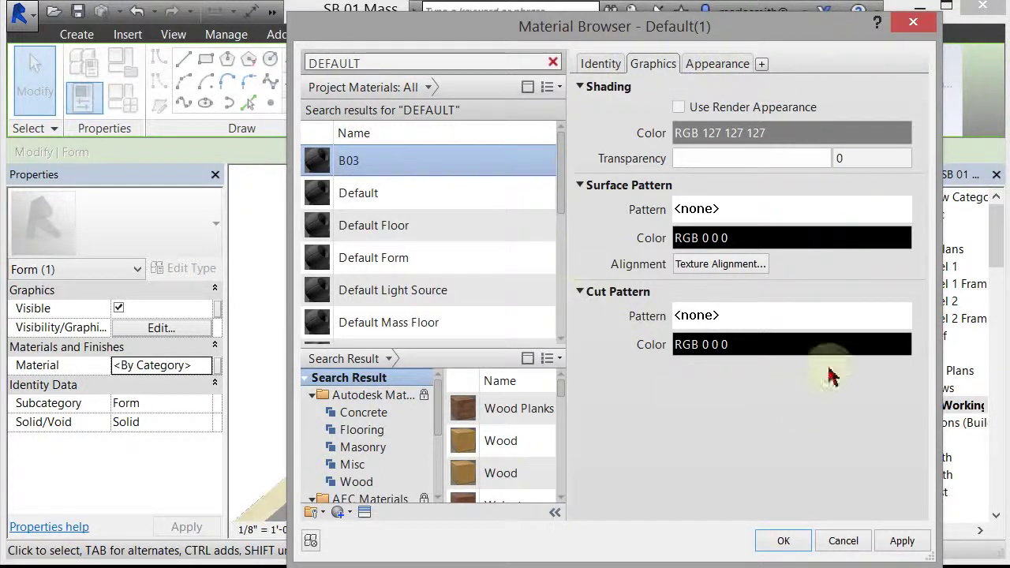
# - Duplicate B03's appearance asset, name the copy Mass Mat and add the keyword mass
pyautogui.click(720, 64)
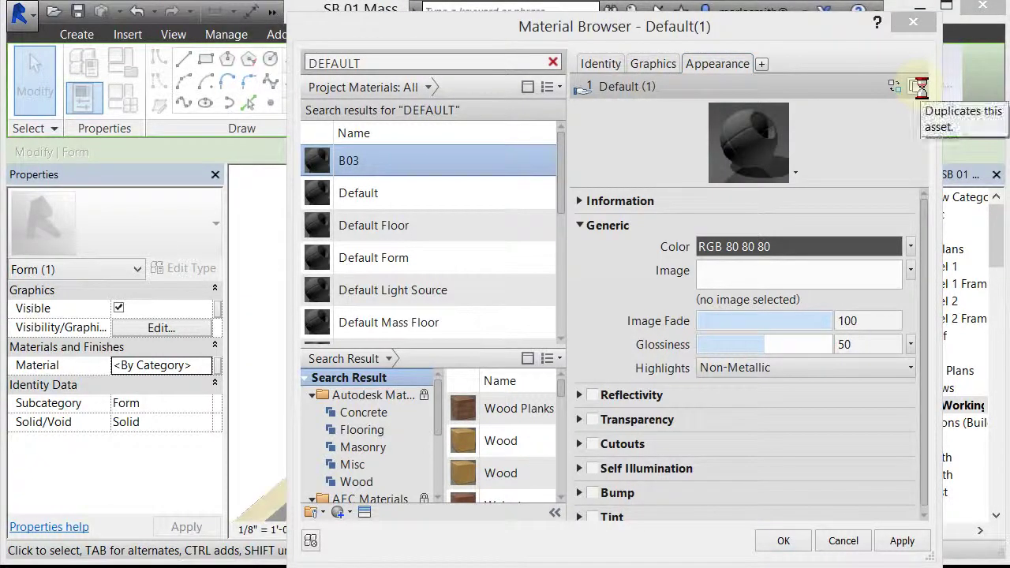
pyautogui.click(919, 87)
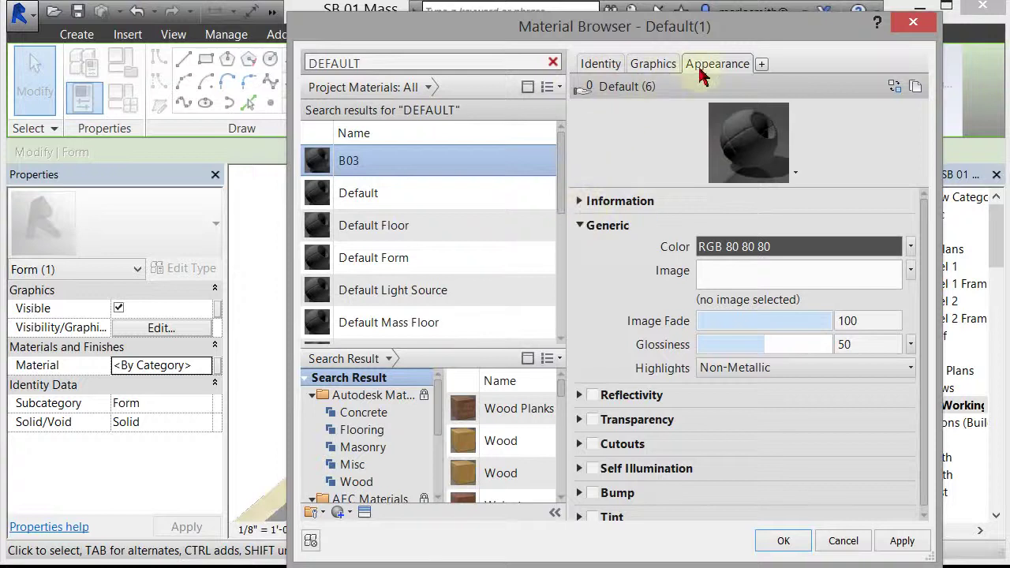
pyautogui.click(579, 203)
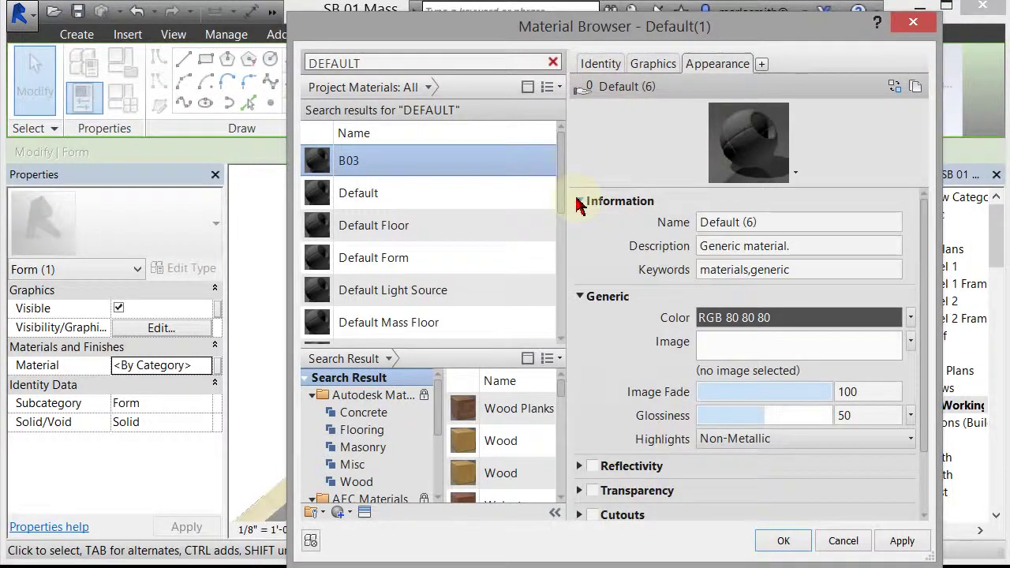
pyautogui.click(766, 224)
pyautogui.moveTo(766, 226); pyautogui.dragTo(691, 224)
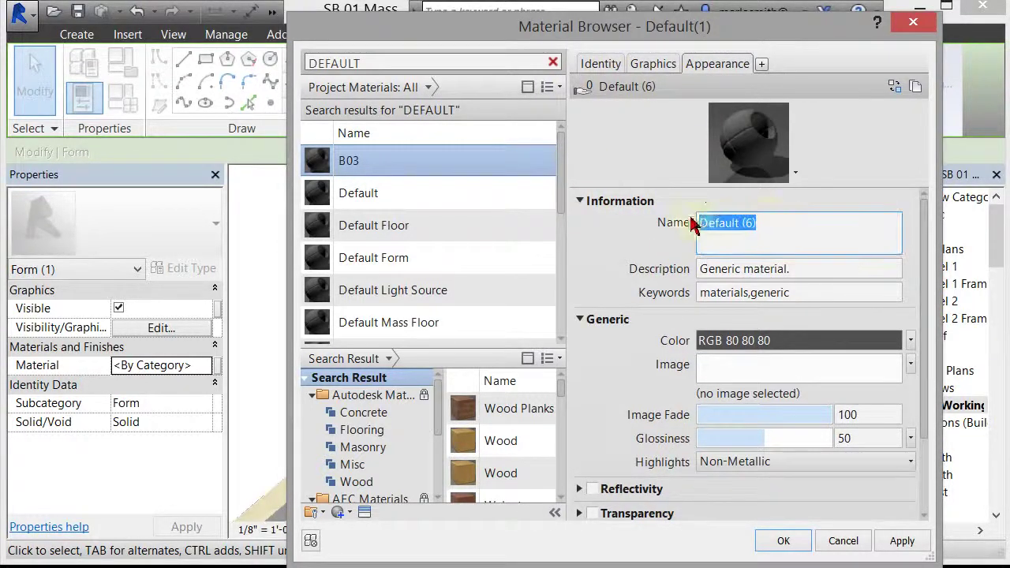
pyautogui.write('mA')
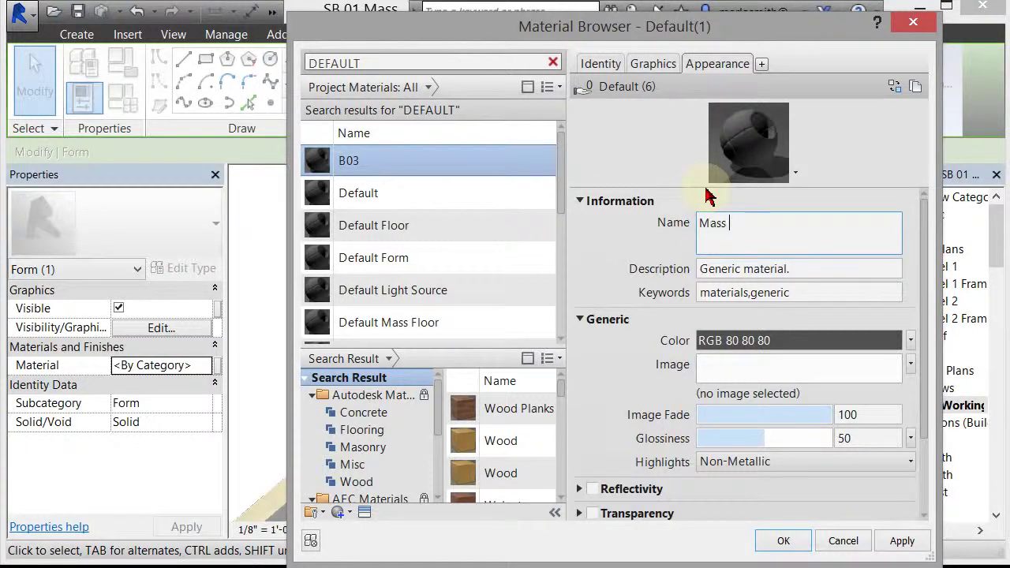
pyautogui.click(800, 291)
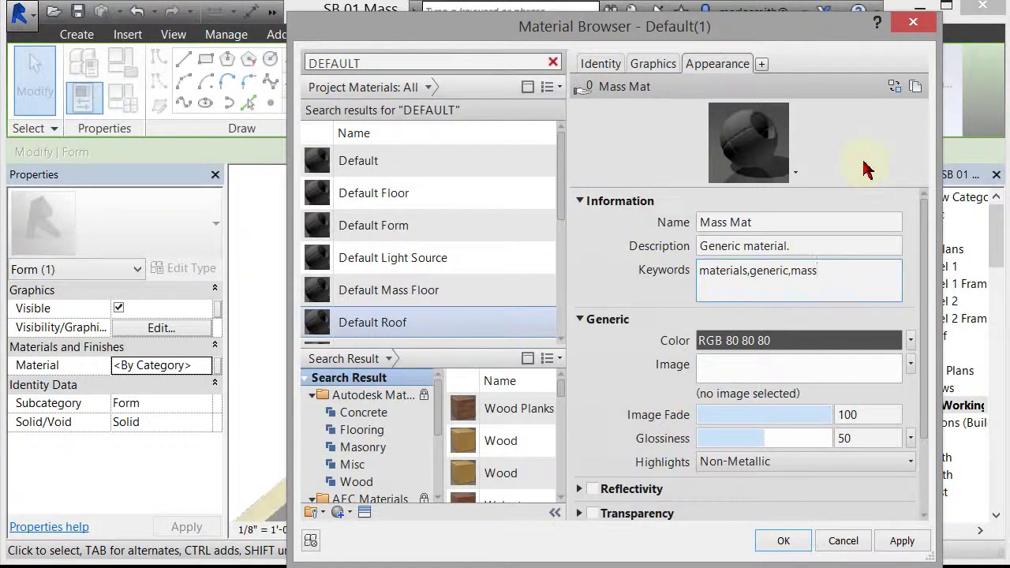
# - Set the Mass Mat appearance color to green RGB 0 255 0 and make the material's shading use the render appearance
pyautogui.click(779, 340)
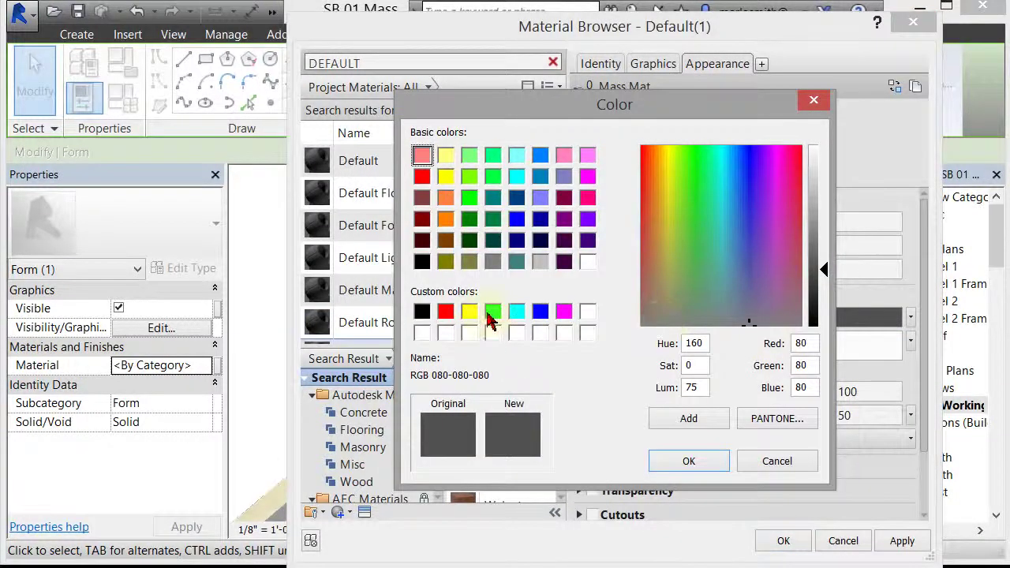
pyautogui.click(492, 311)
pyautogui.click(692, 465)
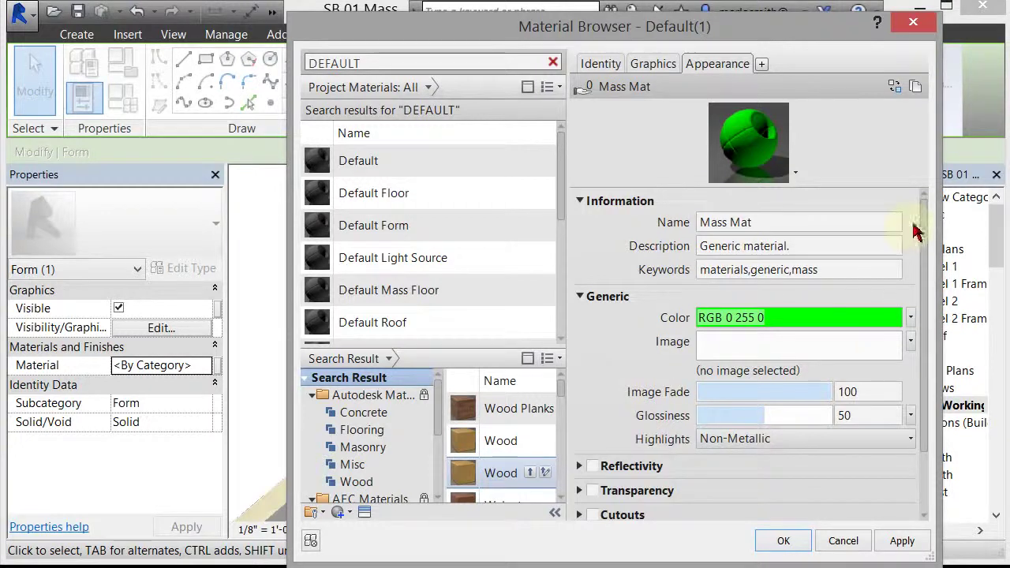
pyautogui.moveTo(924, 219); pyautogui.dragTo(923, 284)
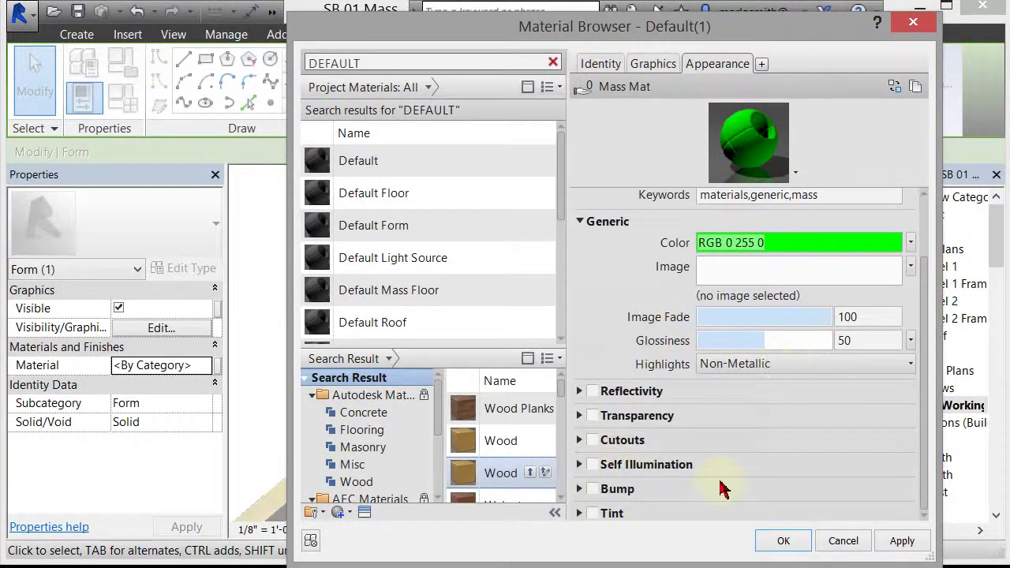
pyautogui.click(653, 63)
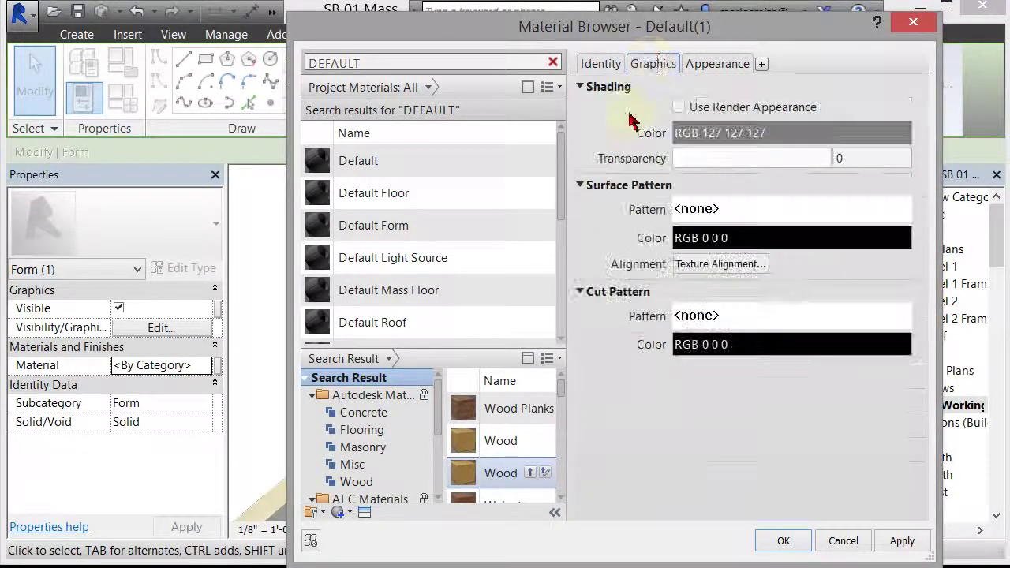
pyautogui.click(678, 107)
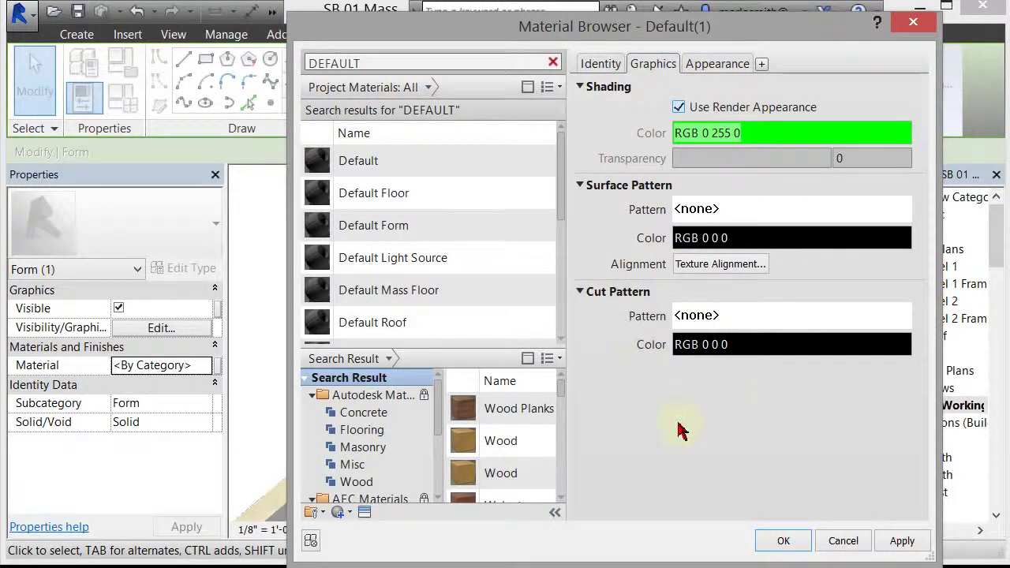
# - Give the material a Solid fill cut pattern in gray RGB 128 128 128 and accept the material settings
pyautogui.click(773, 330)
pyautogui.moveTo(466, 84); pyautogui.dragTo(463, 210)
pyautogui.click(405, 242)
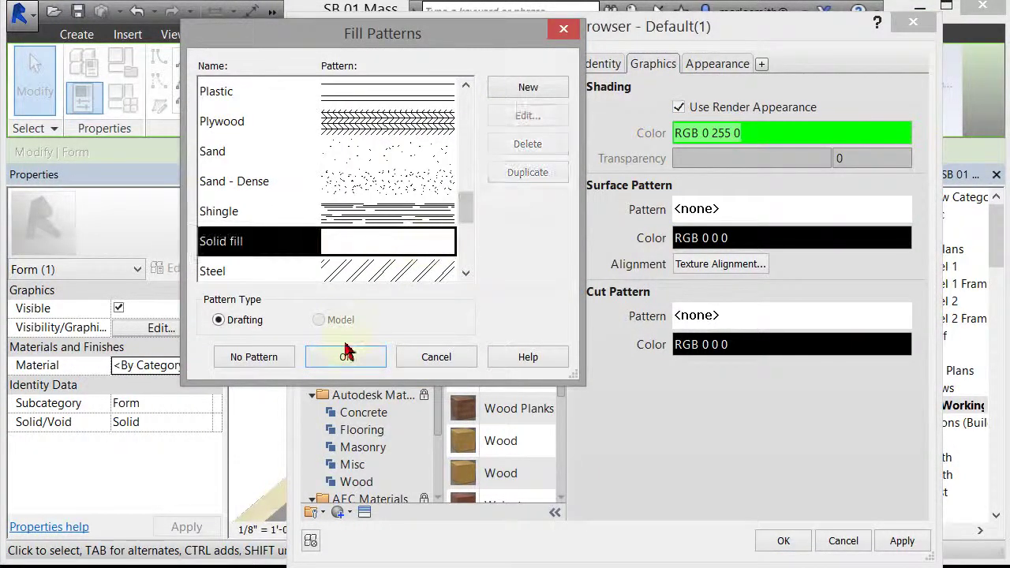
pyautogui.click(346, 359)
pyautogui.click(730, 345)
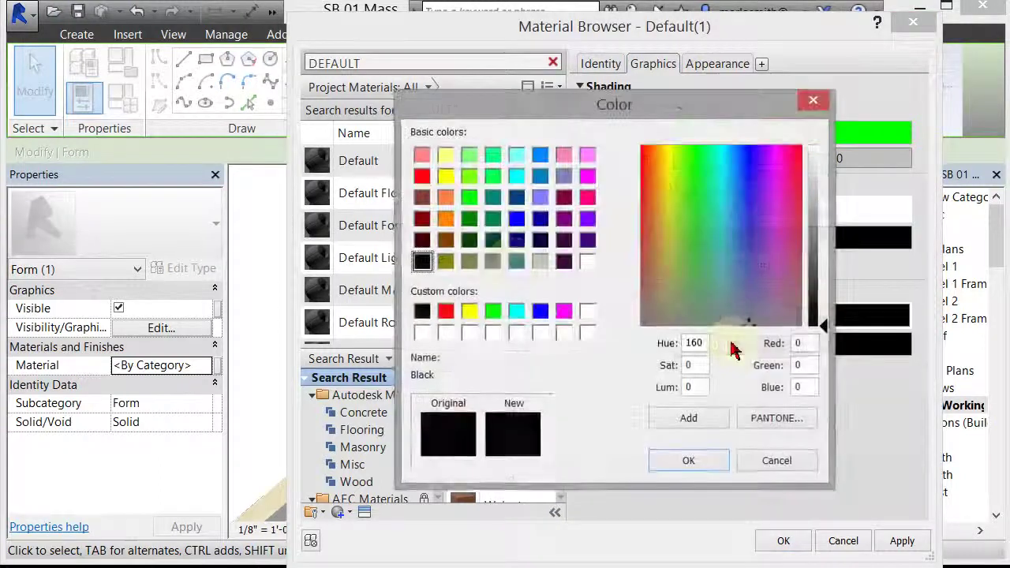
pyautogui.click(496, 262)
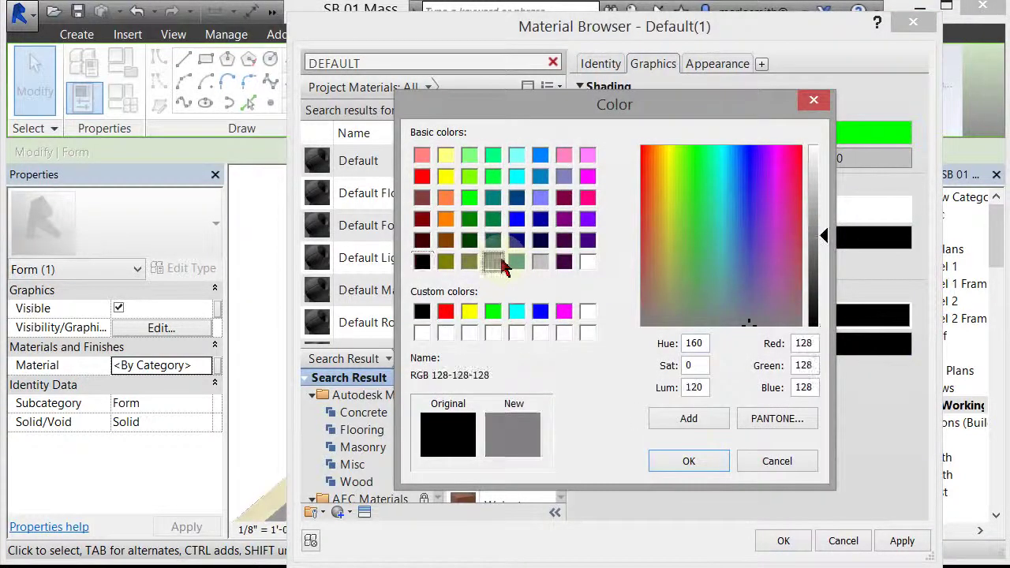
pyautogui.click(722, 466)
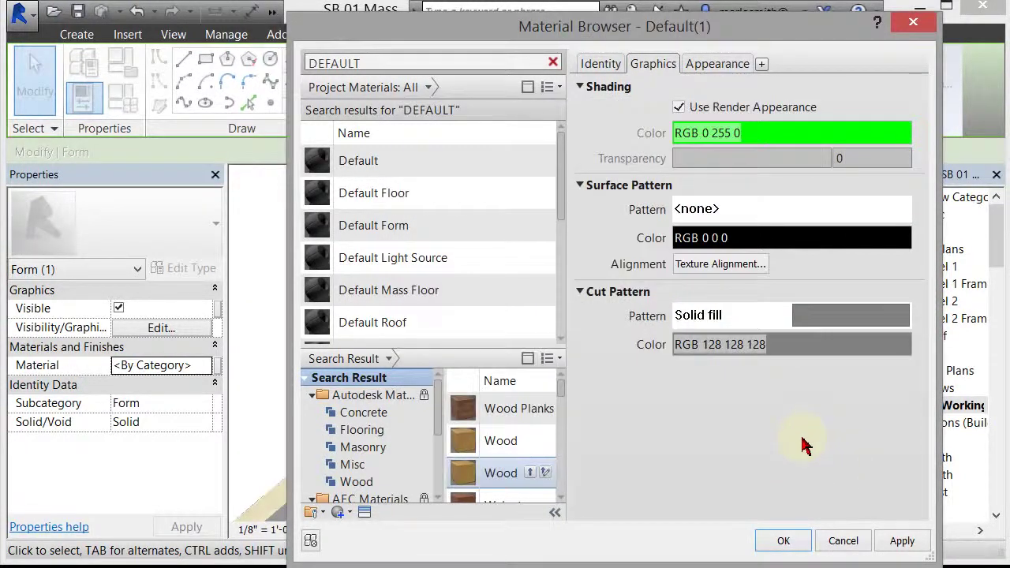
pyautogui.click(786, 540)
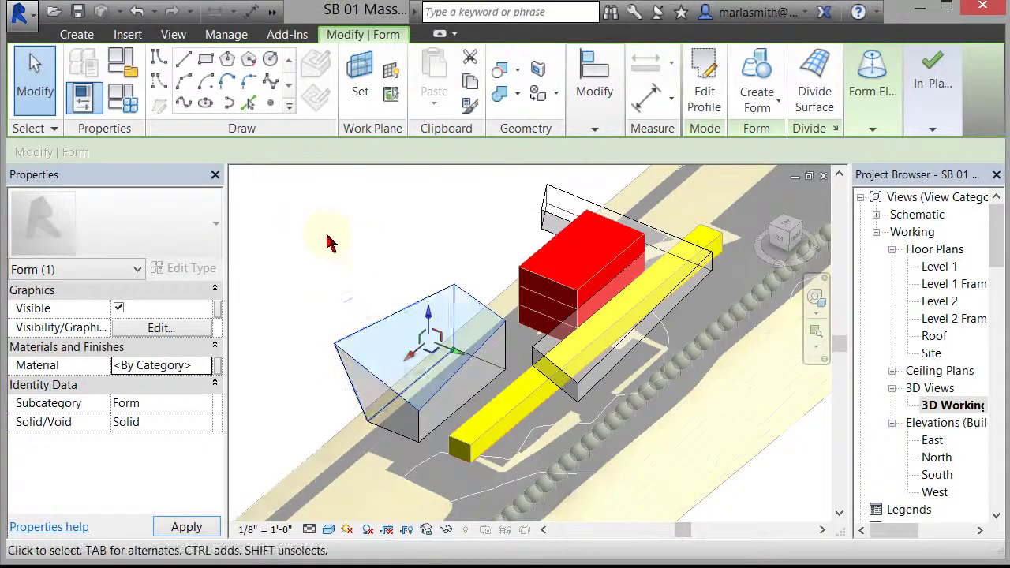
pyautogui.click(320, 242)
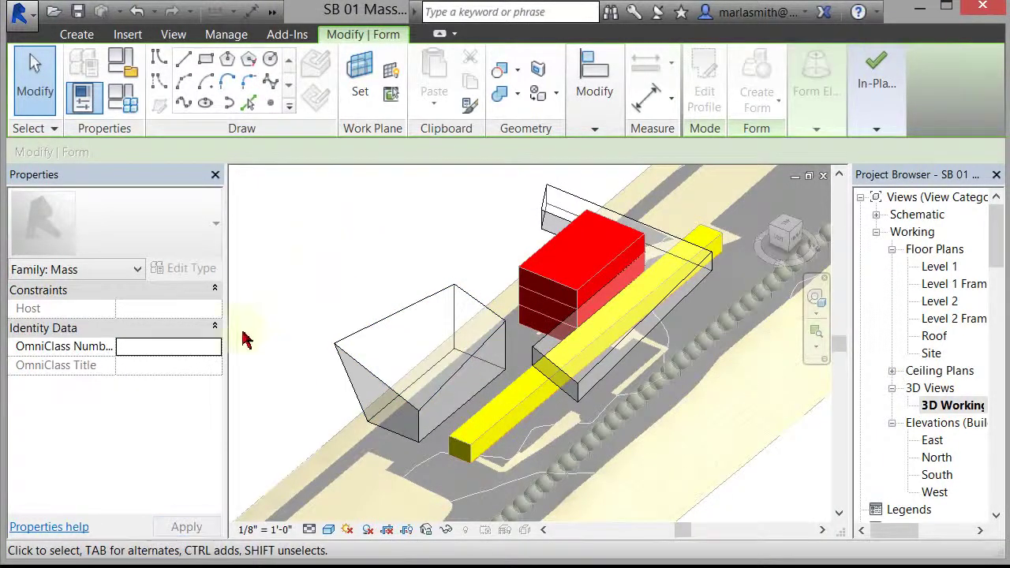
# - Assign the B03 material to the new skewed form beside the yellow mass
pyautogui.click(365, 333)
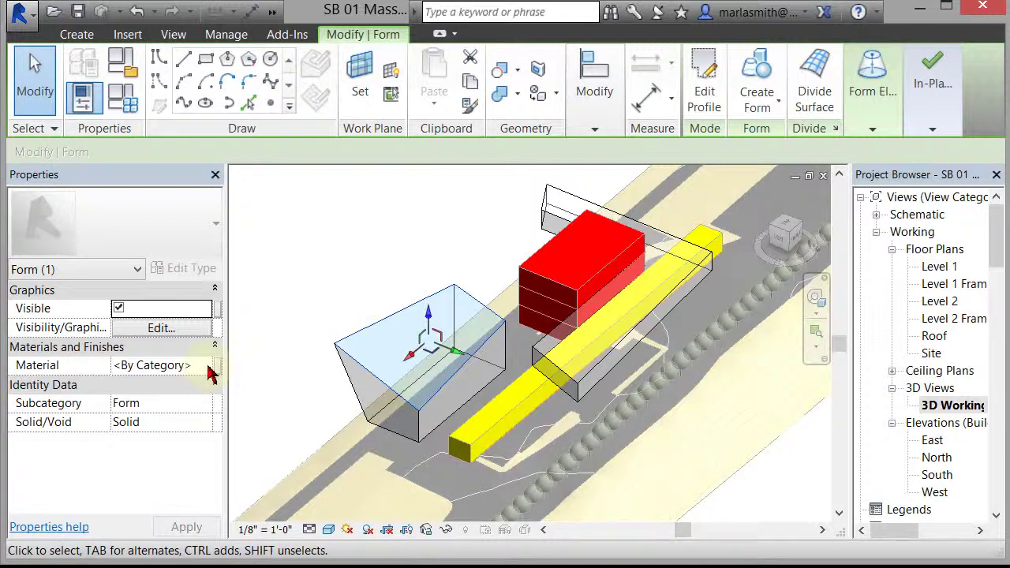
pyautogui.click(212, 367)
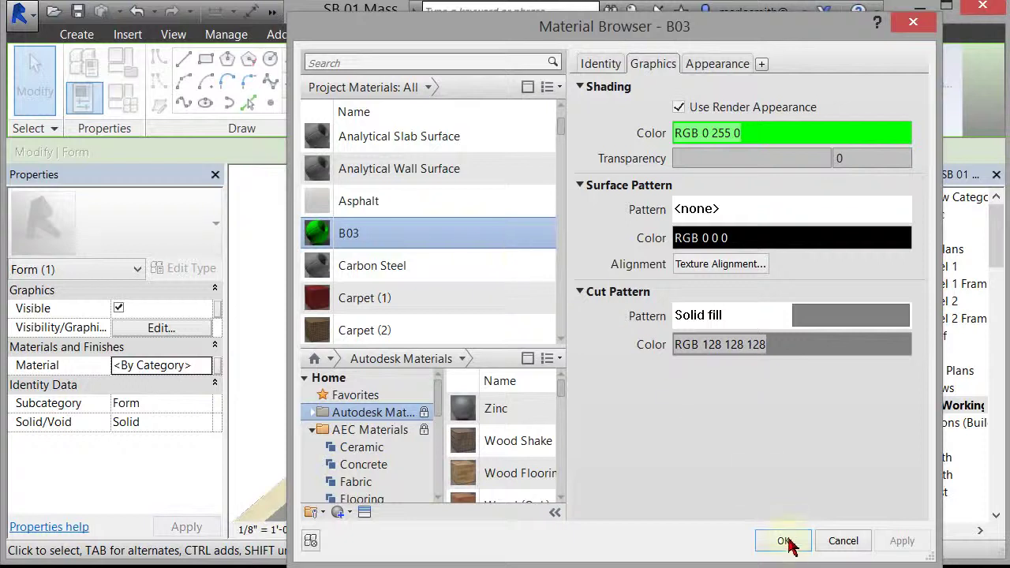
pyautogui.click(783, 542)
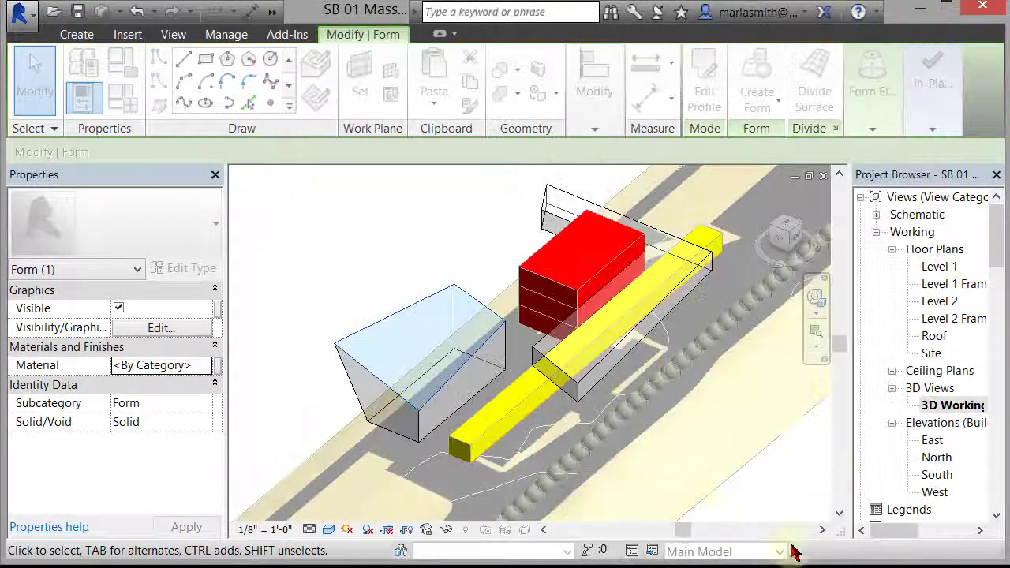
pyautogui.click(355, 224)
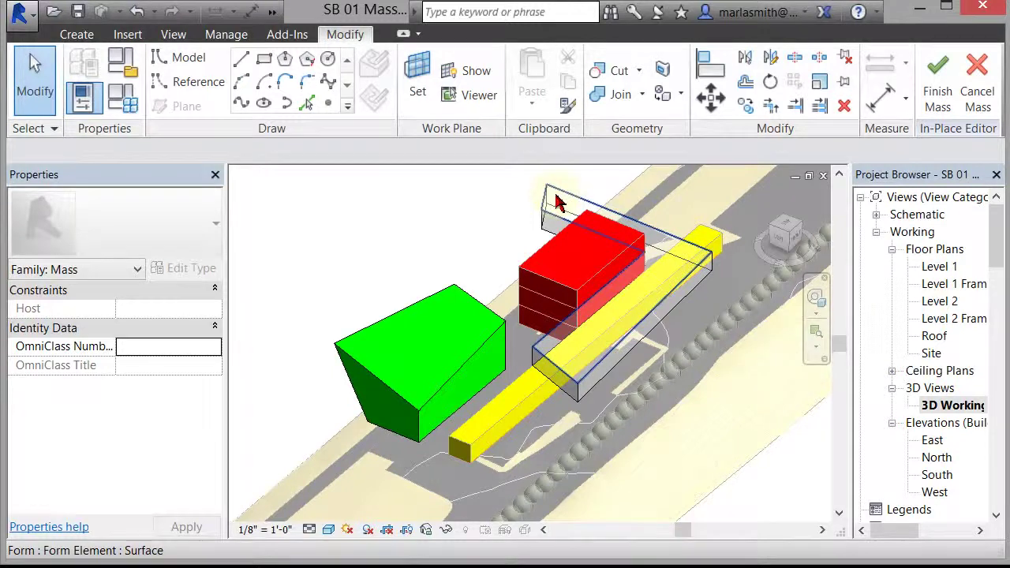
# - Assign the B03 material to the L-shaped form that crosses over the yellow mass
pyautogui.click(377, 218)
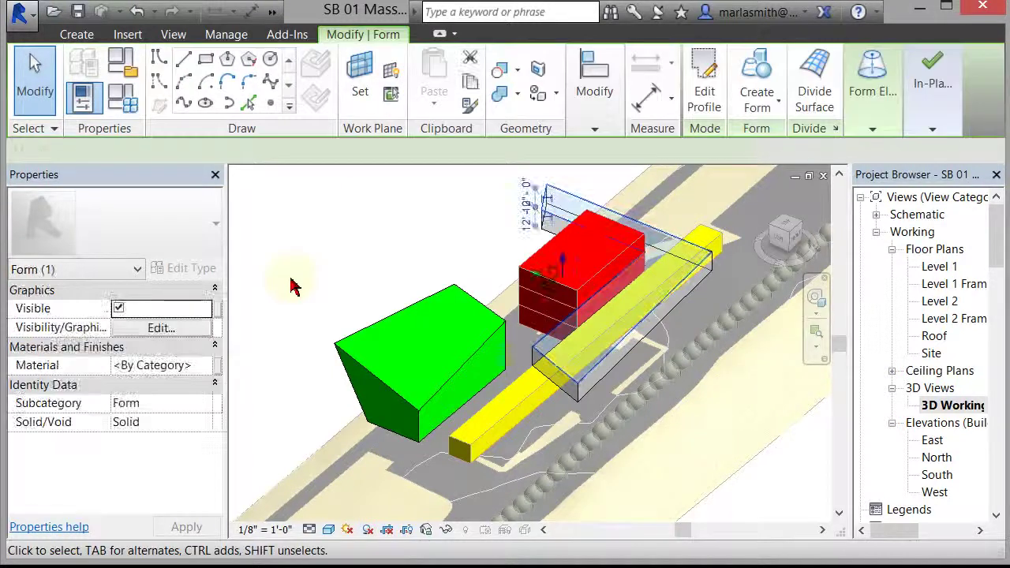
pyautogui.click(203, 370)
pyautogui.click(206, 368)
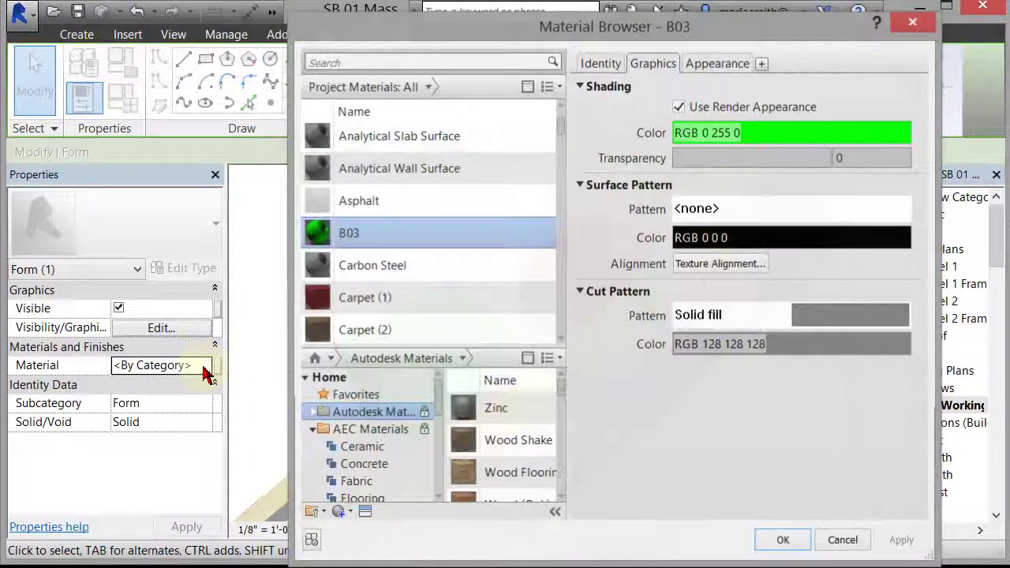
pyautogui.click(783, 541)
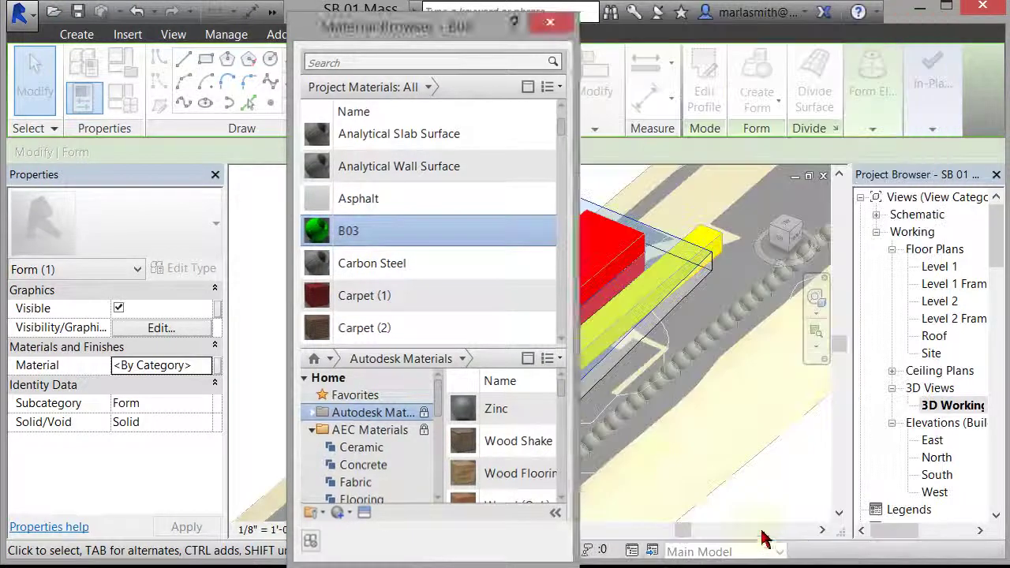
pyautogui.click(408, 223)
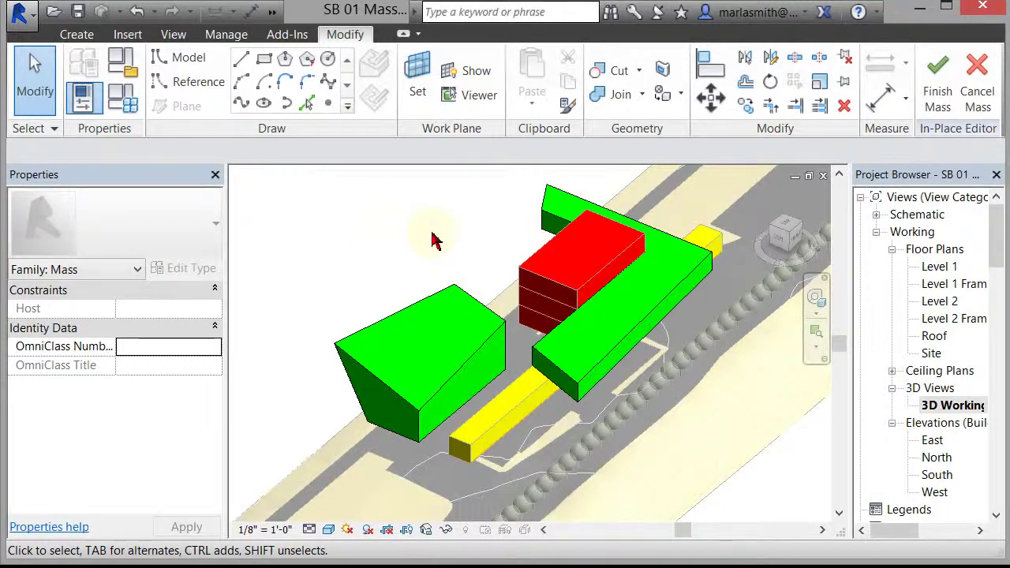
# - Add a vertical edge across the long side face of the skewed green form, facing the yellow mass
pyautogui.keyDown('shift'); pyautogui.moveTo(444, 265); pyautogui.dragTo(355, 278, button='middle'); pyautogui.keyUp('shift')
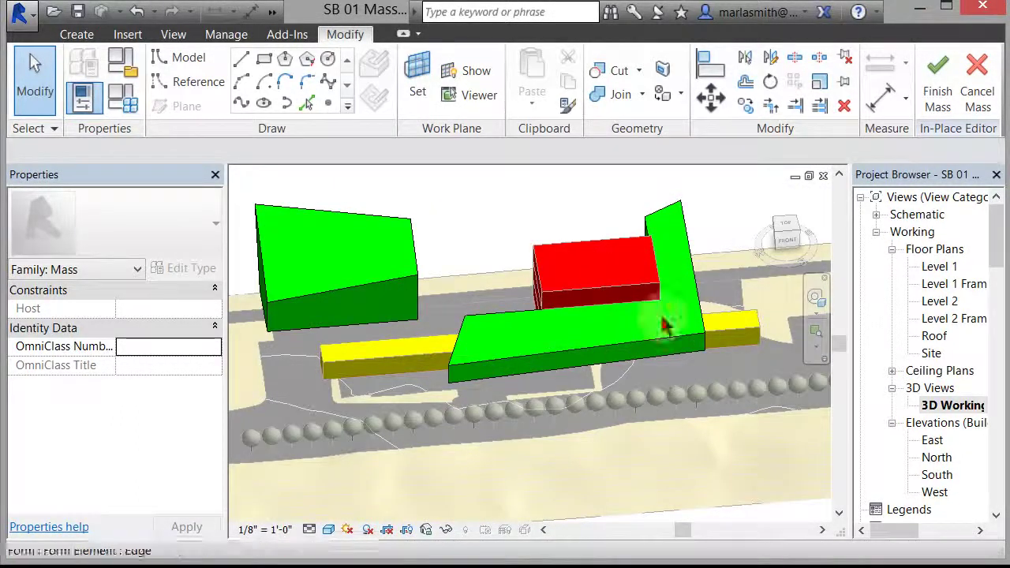
pyautogui.moveTo(470, 255); pyautogui.dragTo(585, 224, button='middle')
pyautogui.scroll(2, 448, 388)
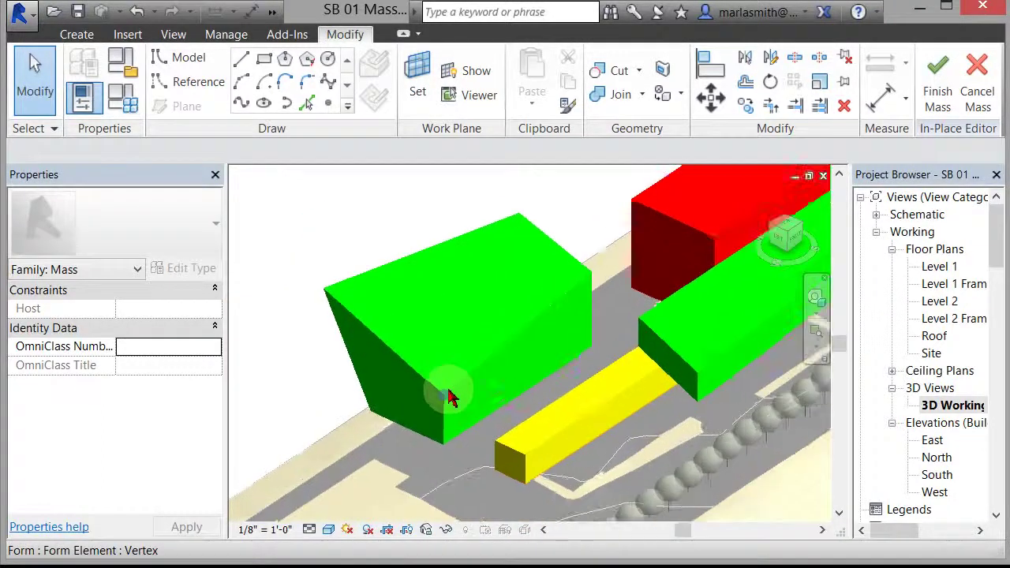
pyautogui.click(408, 223)
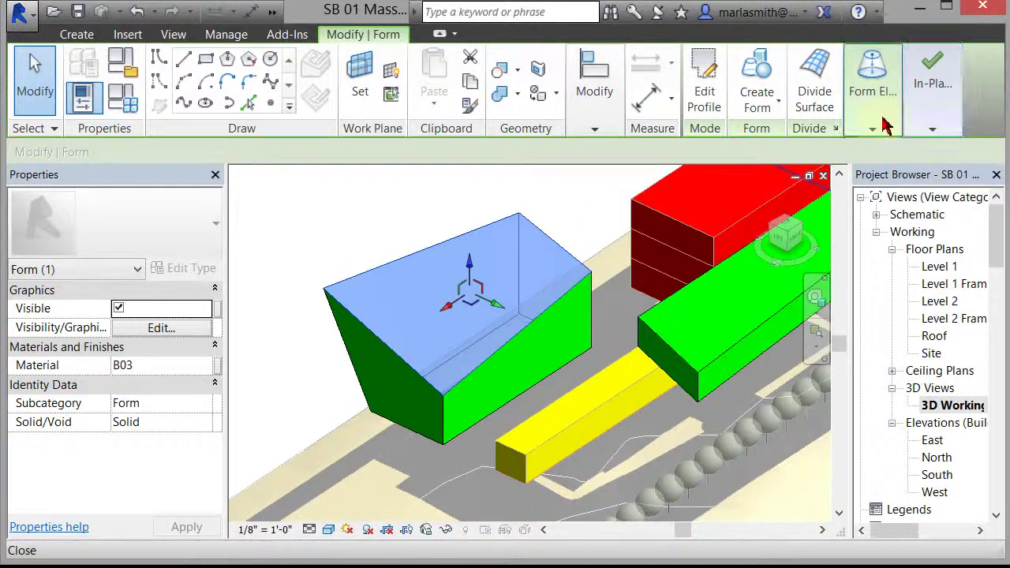
pyautogui.click(876, 129)
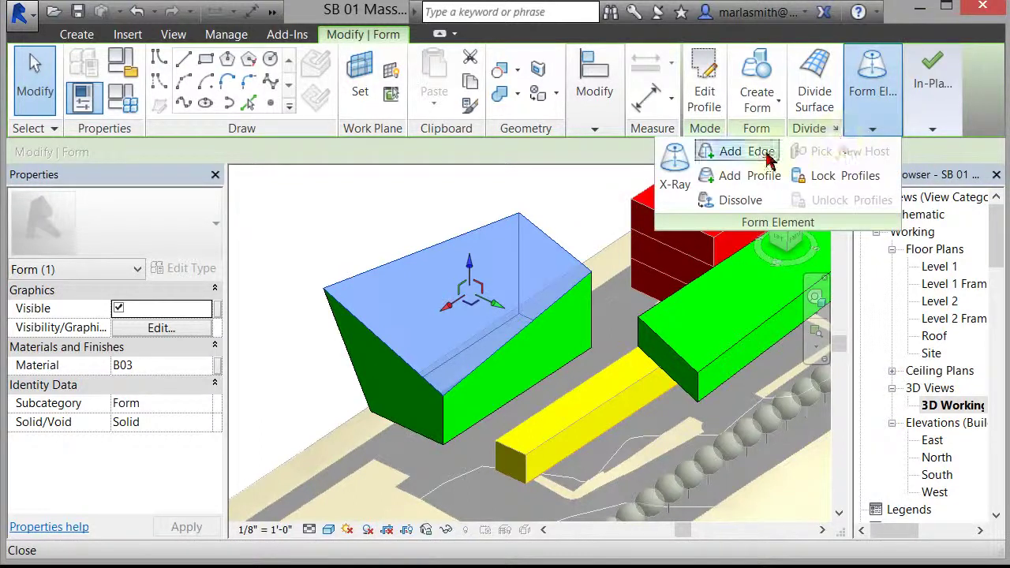
pyautogui.click(714, 152)
pyautogui.click(523, 344)
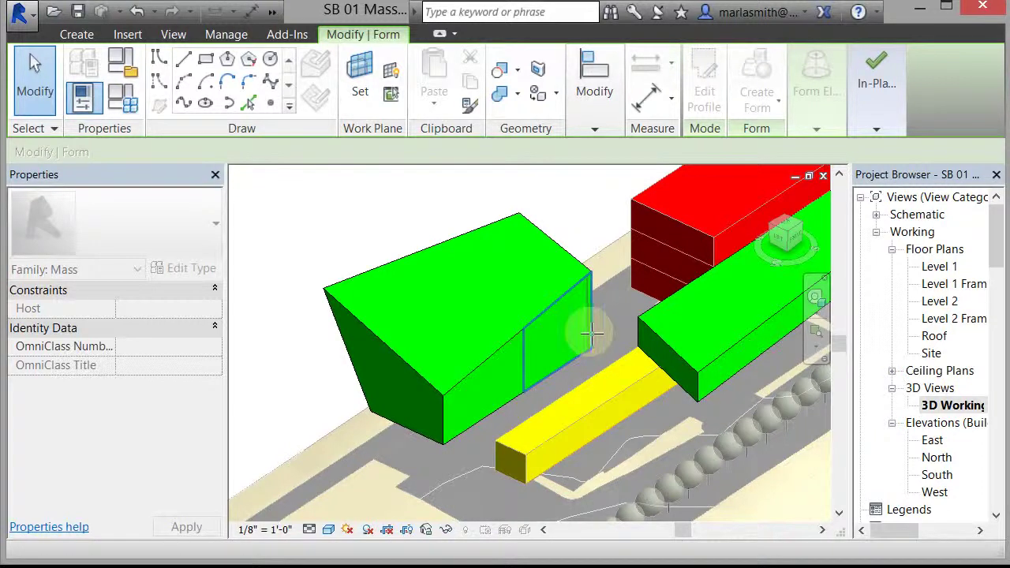
pyautogui.click(38, 89)
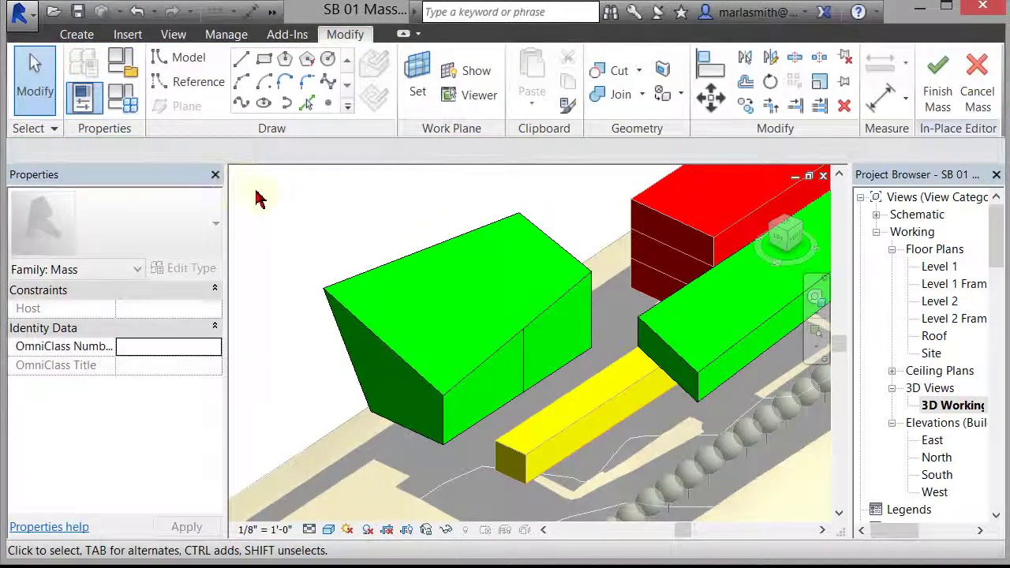
# - Add a diagonal edge across the skewed form's rear face, from its lower corner to the opposite upper corner
pyautogui.moveTo(260, 199); pyautogui.dragTo(371, 212, button='middle')
pyautogui.keyDown('shift'); pyautogui.moveTo(354, 264); pyautogui.dragTo(555, 345, button='middle'); pyautogui.keyUp('shift')
pyautogui.scroll(5, 728, 315)
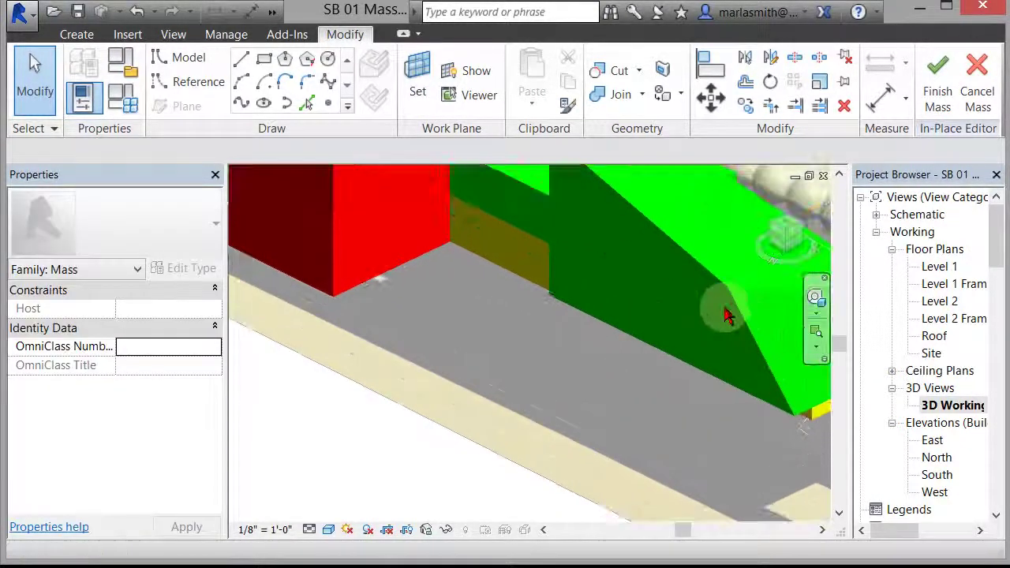
pyautogui.keyDown('shift'); pyautogui.moveTo(734, 292); pyautogui.dragTo(686, 314, button='middle'); pyautogui.keyUp('shift')
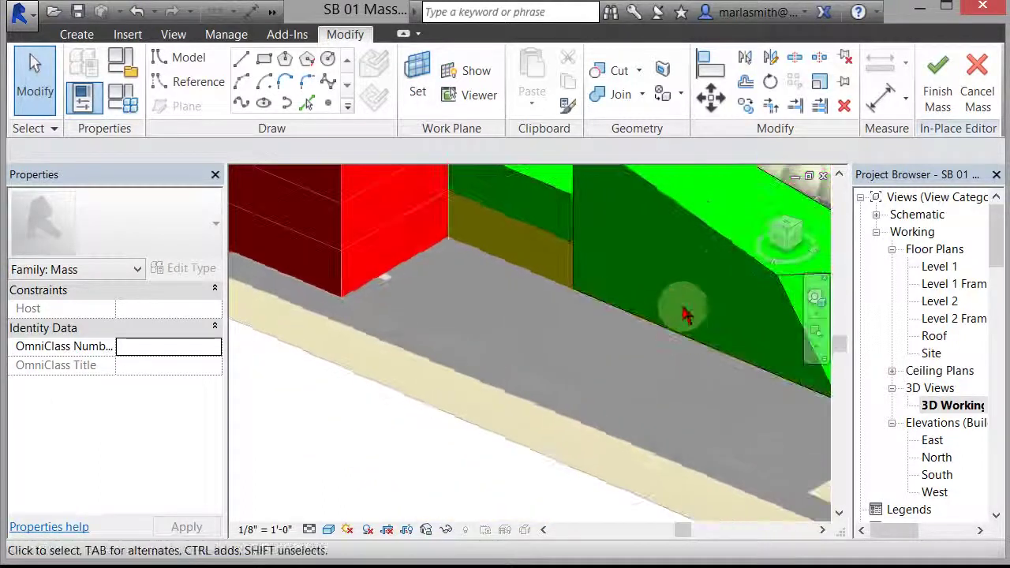
pyautogui.click(717, 245)
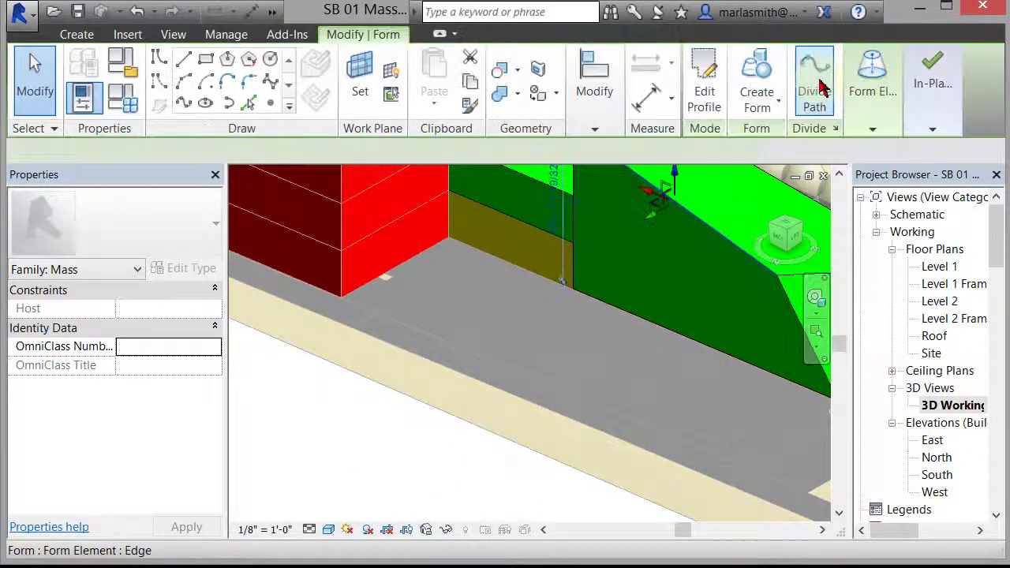
pyautogui.click(885, 88)
pyautogui.click(759, 153)
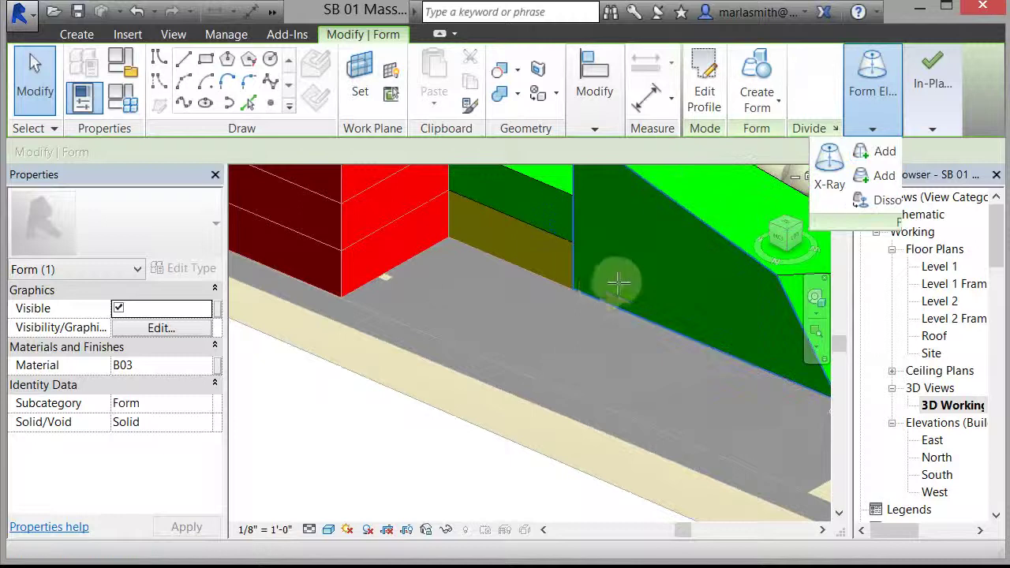
pyautogui.click(575, 288)
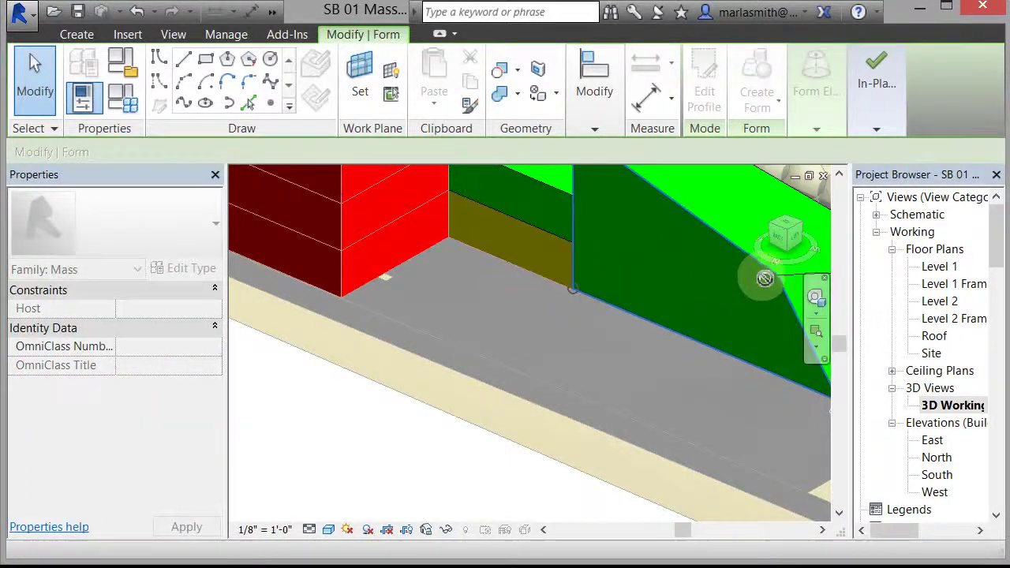
pyautogui.keyDown('shift'); pyautogui.moveTo(571, 355); pyautogui.dragTo(444, 386, button='middle'); pyautogui.keyUp('shift')
pyautogui.moveTo(445, 409)
pyautogui.keyDown('shift'); pyautogui.mouseDown(button='middle')
pyautogui.moveTo(478, 376)
pyautogui.moveTo(456, 423)
pyautogui.moveTo(384, 428)
pyautogui.moveTo(460, 424)
pyautogui.moveTo(444, 429)
pyautogui.mouseUp(button='middle'); pyautogui.keyUp('shift')
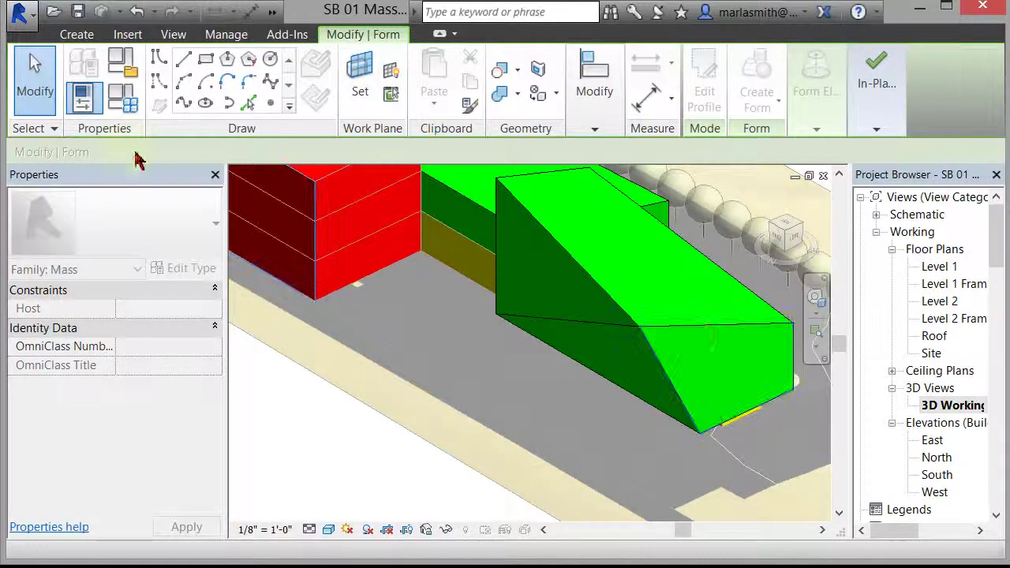
pyautogui.click(47, 90)
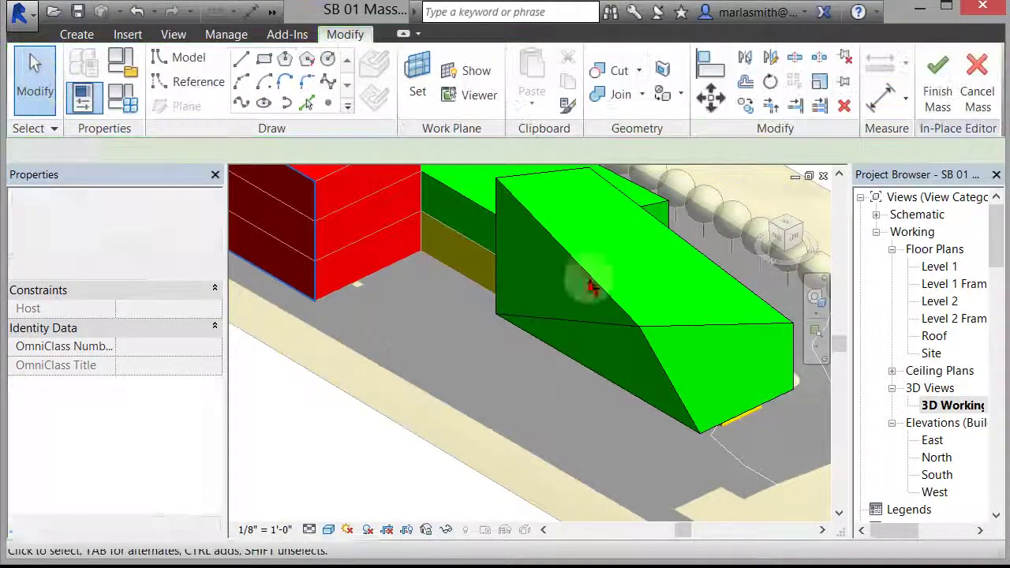
# - Add a profile around the skewed green form, partway between its base and its top
pyautogui.click(675, 336)
pyautogui.moveTo(872, 126)
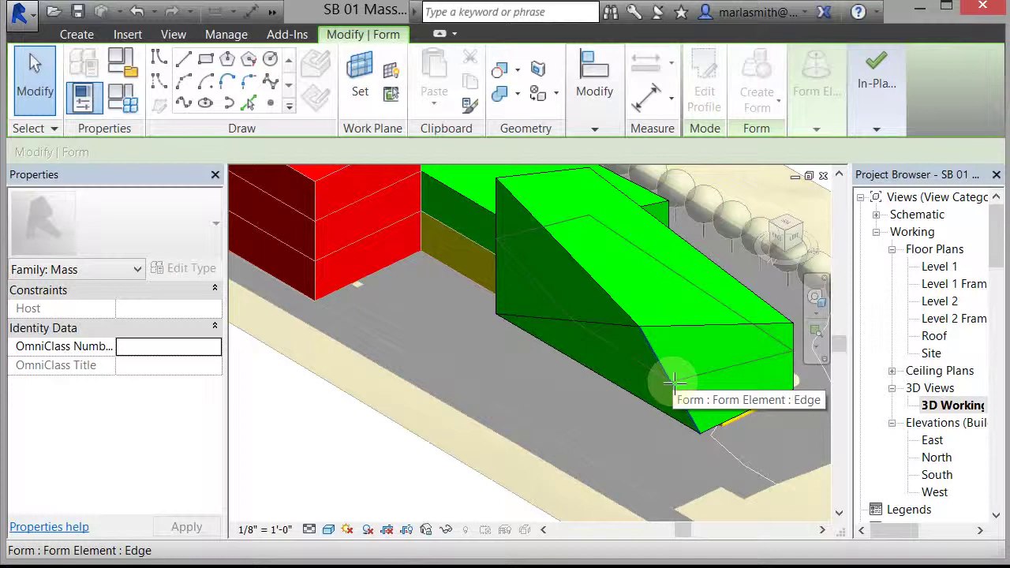
pyautogui.click(674, 384)
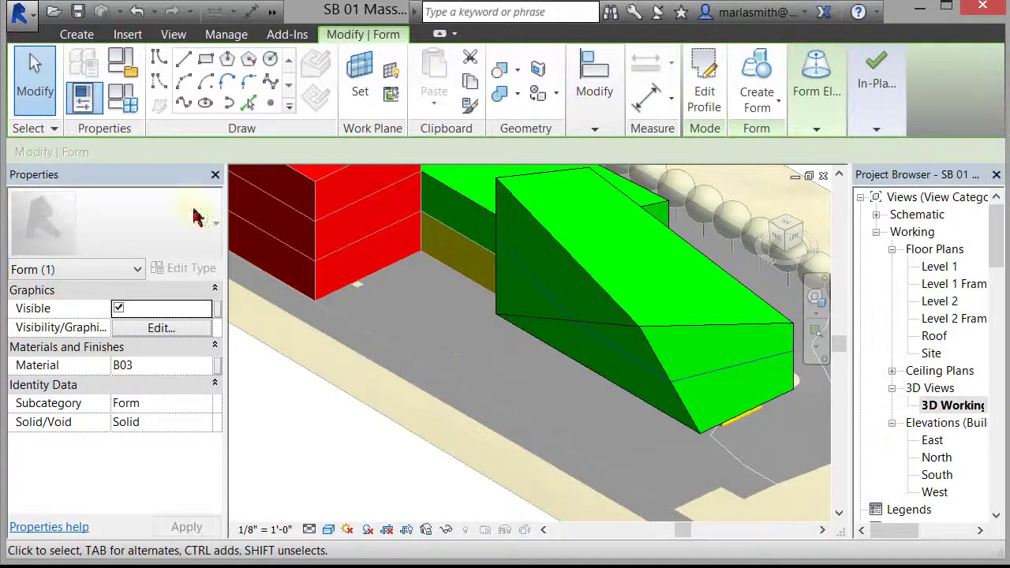
pyautogui.click(48, 87)
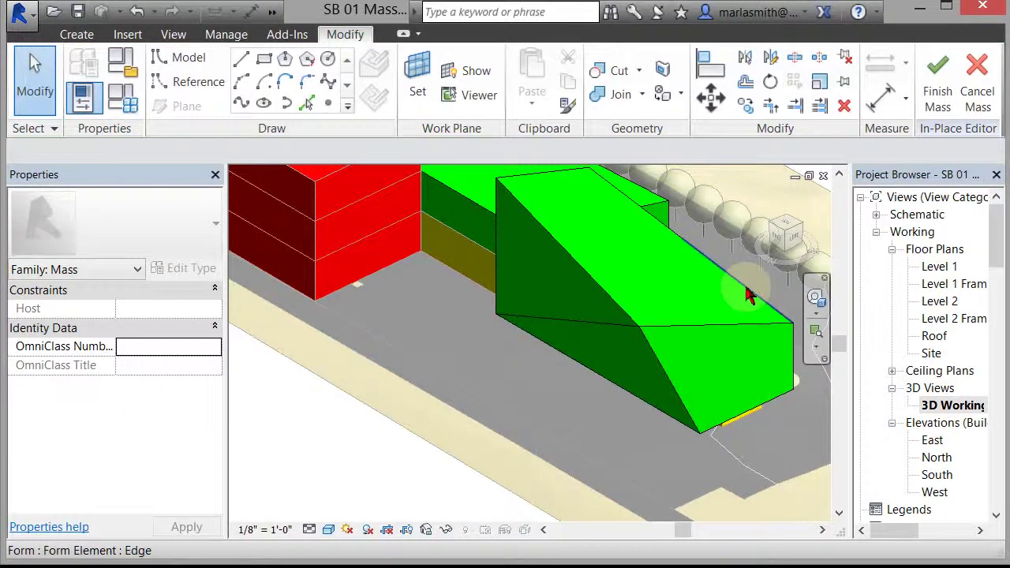
# - Display the skewed green form in X-Ray mode
pyautogui.click(750, 295)
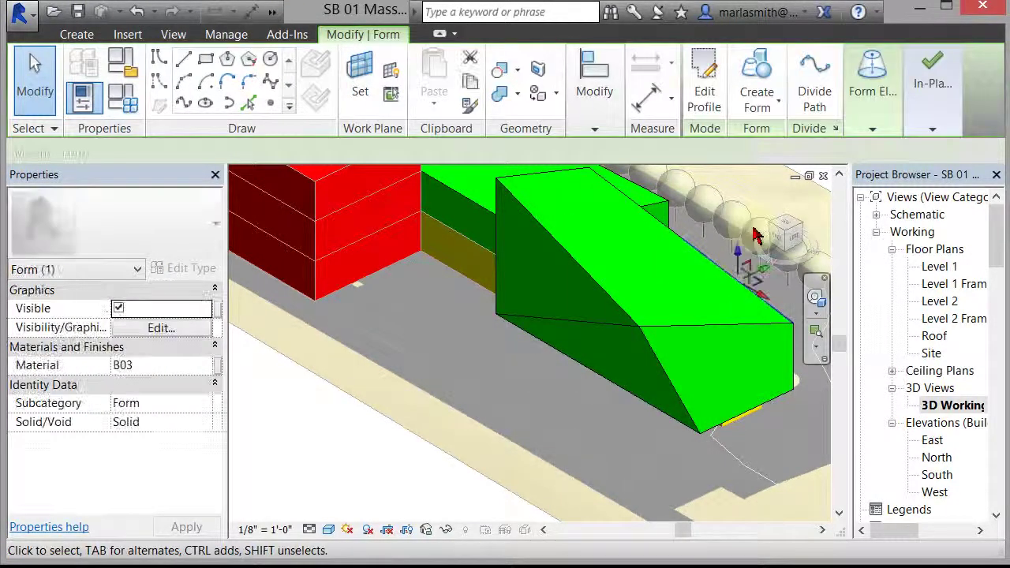
pyautogui.click(882, 132)
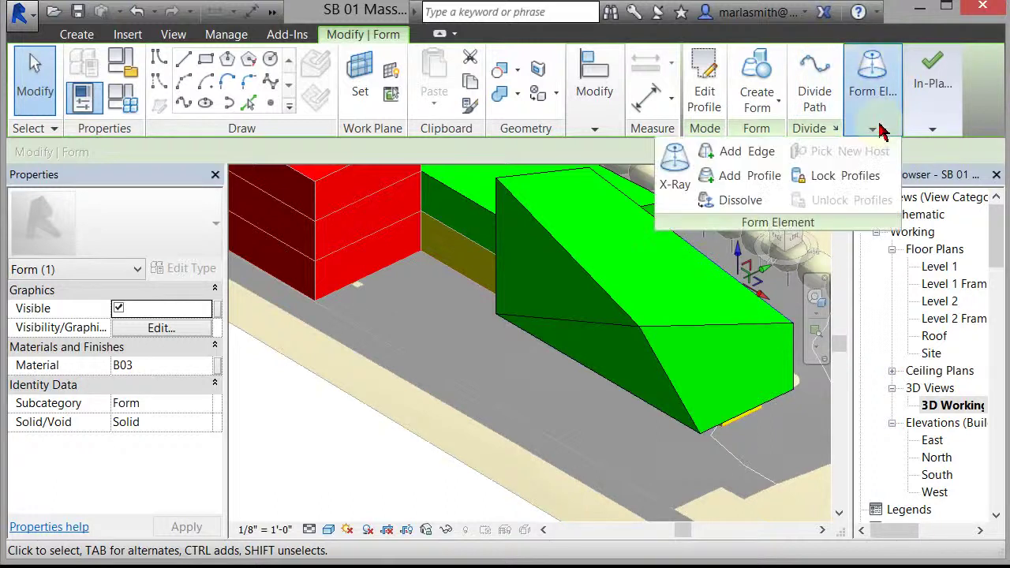
pyautogui.click(675, 165)
# - Pull the vertex where the profile meets the diagonal edge outward, and shift the form's sloping corner edge outward too
pyautogui.keyDown('shift'); pyautogui.moveTo(435, 361); pyautogui.dragTo(482, 397, button='middle'); pyautogui.keyUp('shift')
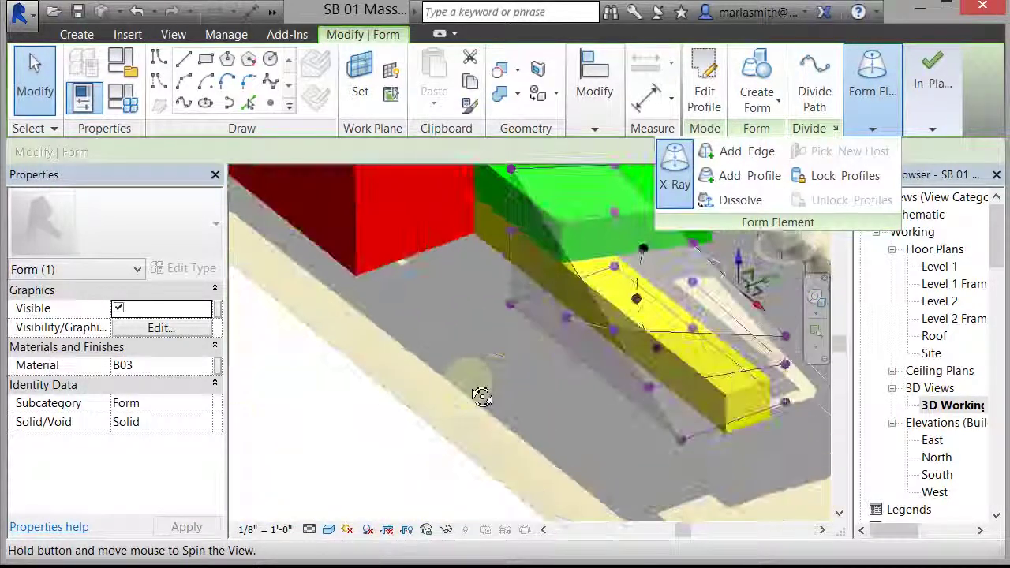
pyautogui.keyDown('shift'); pyautogui.moveTo(575, 306); pyautogui.dragTo(581, 322, button='middle'); pyautogui.keyUp('shift')
pyautogui.click(568, 312)
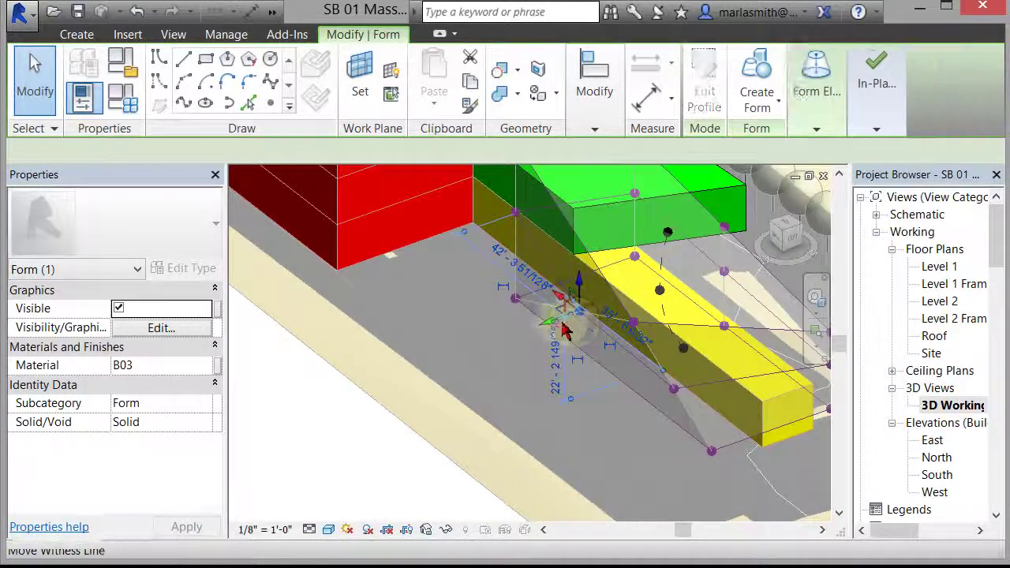
pyautogui.moveTo(566, 332); pyautogui.dragTo(527, 337)
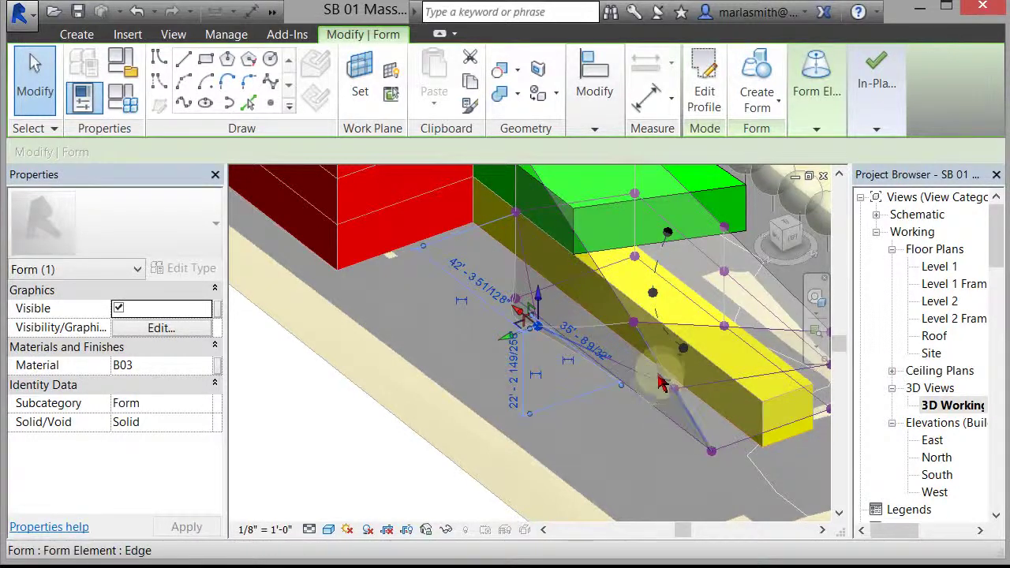
pyautogui.moveTo(655, 422)
pyautogui.mouseDown()
pyautogui.moveTo(619, 430)
pyautogui.moveTo(641, 434)
pyautogui.mouseUp()
pyautogui.click(988, 459)
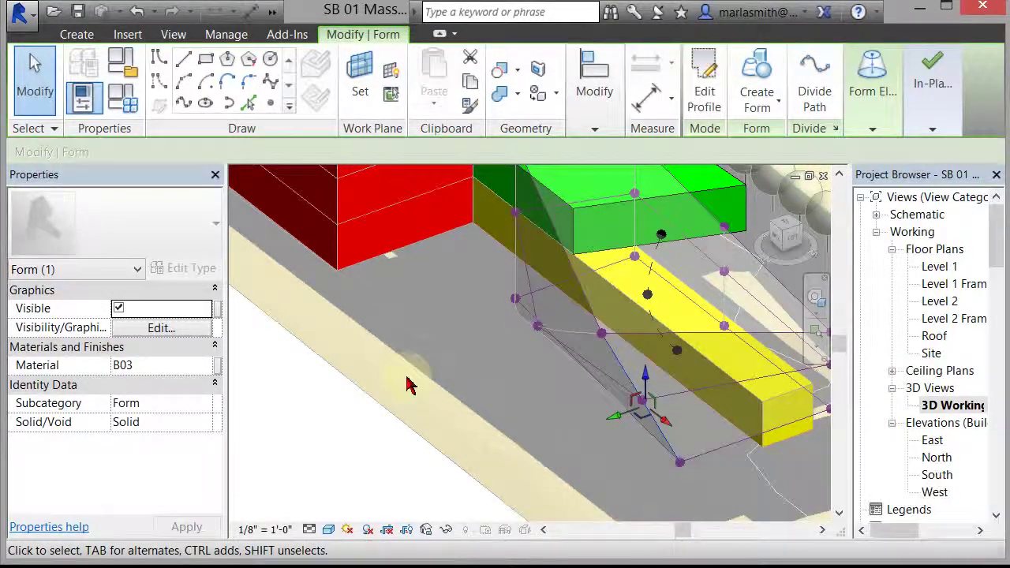
# - Turn off X-Ray mode for the reshaped skewed form
pyautogui.scroll(-2, 473, 391)
pyautogui.moveTo(525, 396); pyautogui.dragTo(427, 295, button='middle')
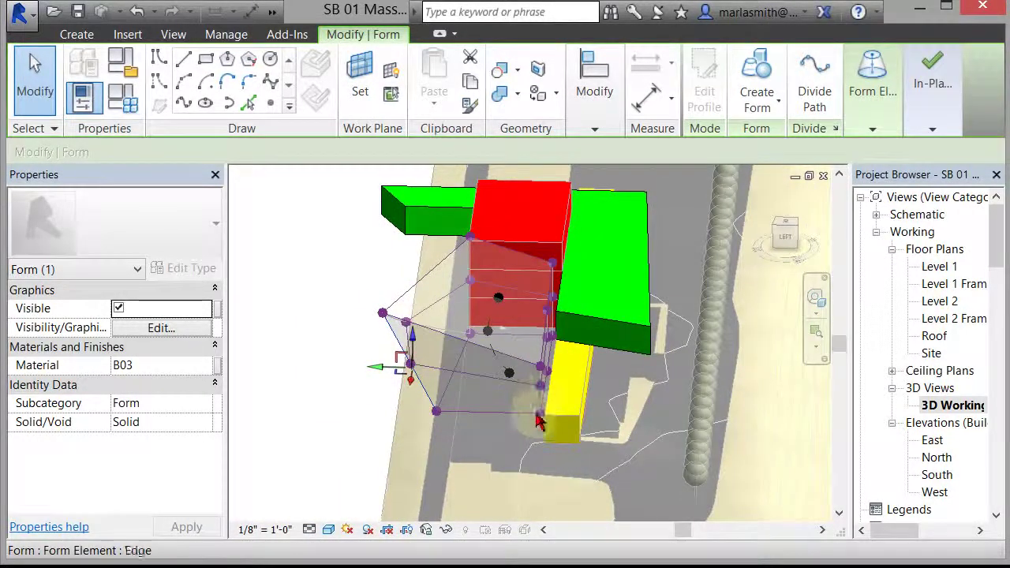
pyautogui.keyDown('shift'); pyautogui.moveTo(451, 333); pyautogui.dragTo(484, 421, button='middle'); pyautogui.keyUp('shift')
pyautogui.click(318, 373)
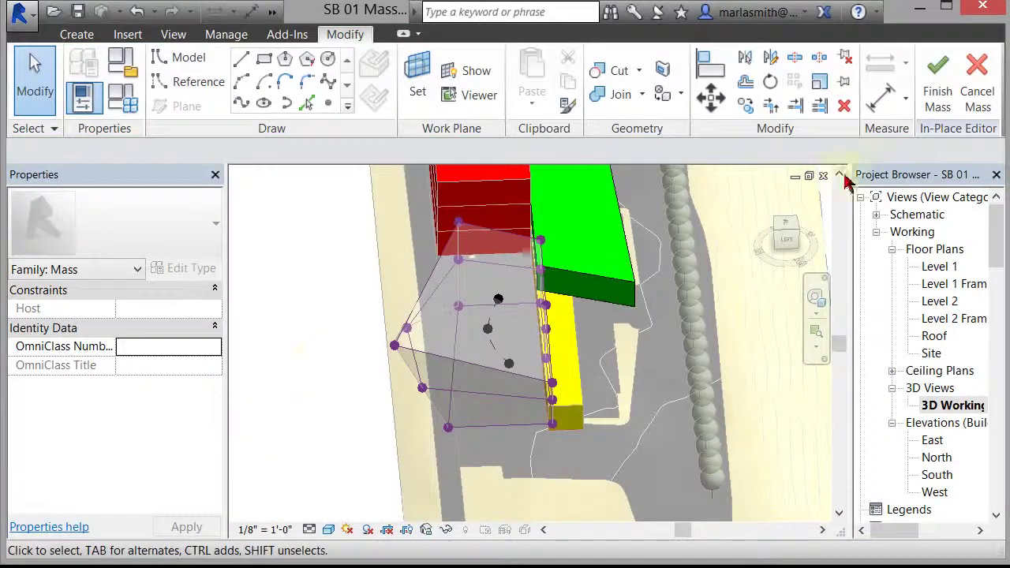
pyautogui.click(443, 278)
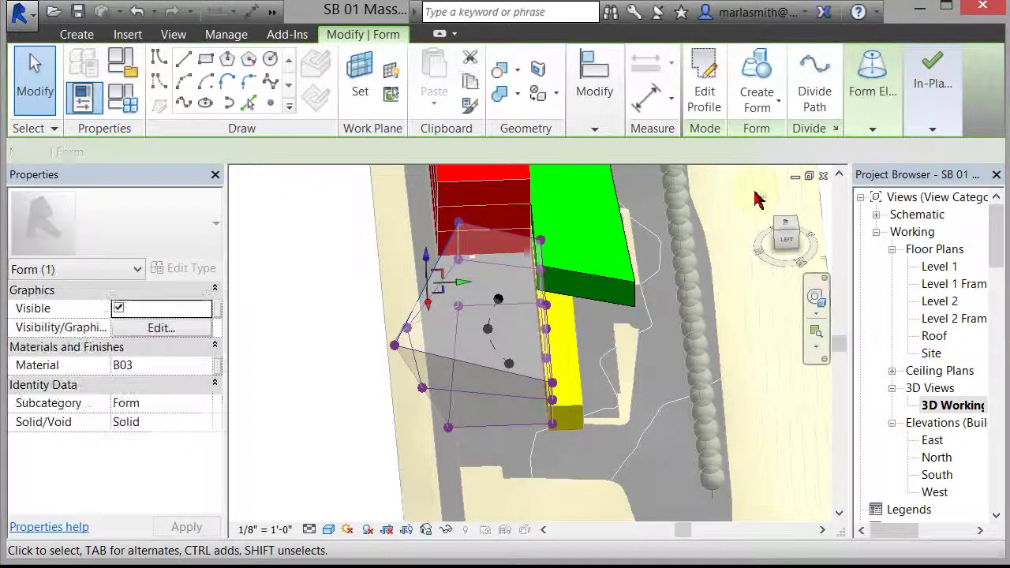
pyautogui.click(885, 127)
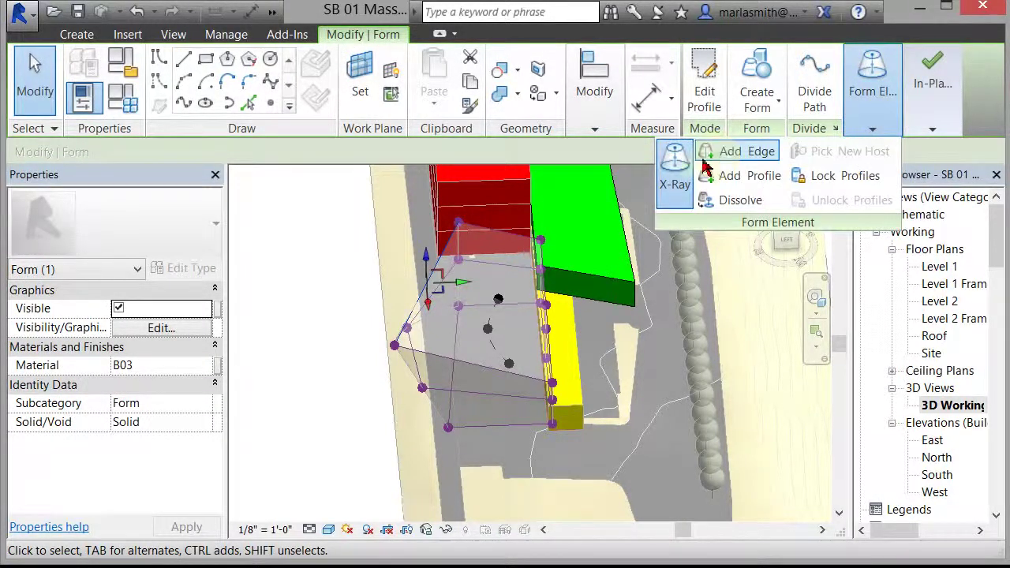
pyautogui.click(674, 170)
pyautogui.click(343, 295)
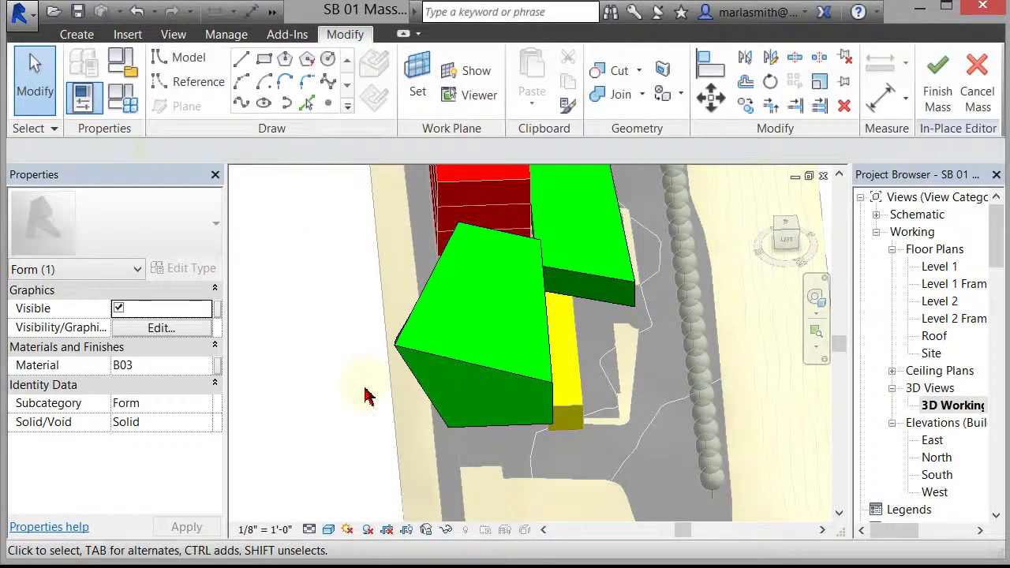
# - Delete the reshaped skewed form and finish the in-place mass with only the L-shaped green form kept
pyautogui.click(450, 367)
pyautogui.press('Delete')
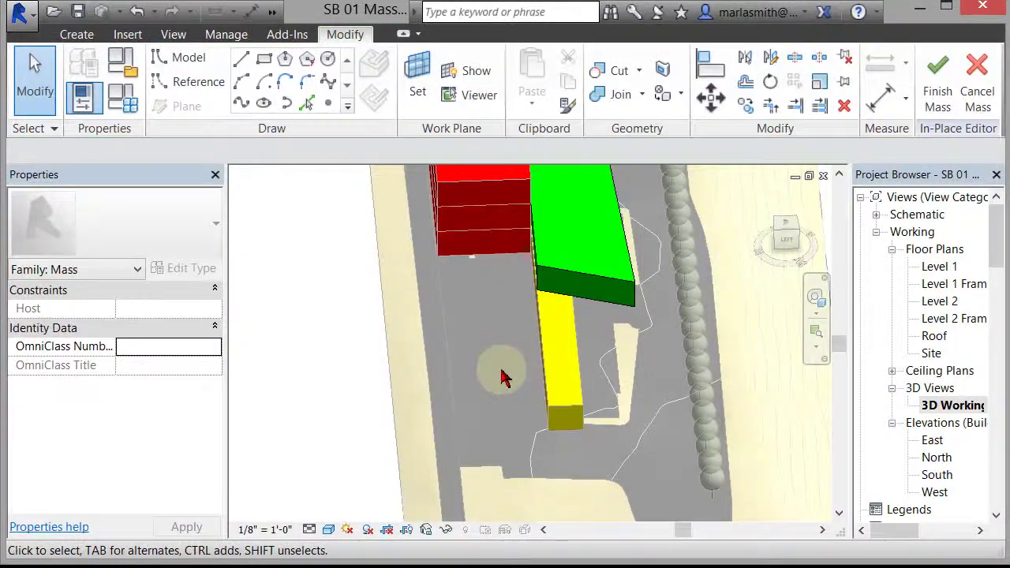
pyautogui.keyDown('shift'); pyautogui.moveTo(505, 377); pyautogui.dragTo(475, 401, button='middle'); pyautogui.keyUp('shift')
pyautogui.scroll(2, 341, 485)
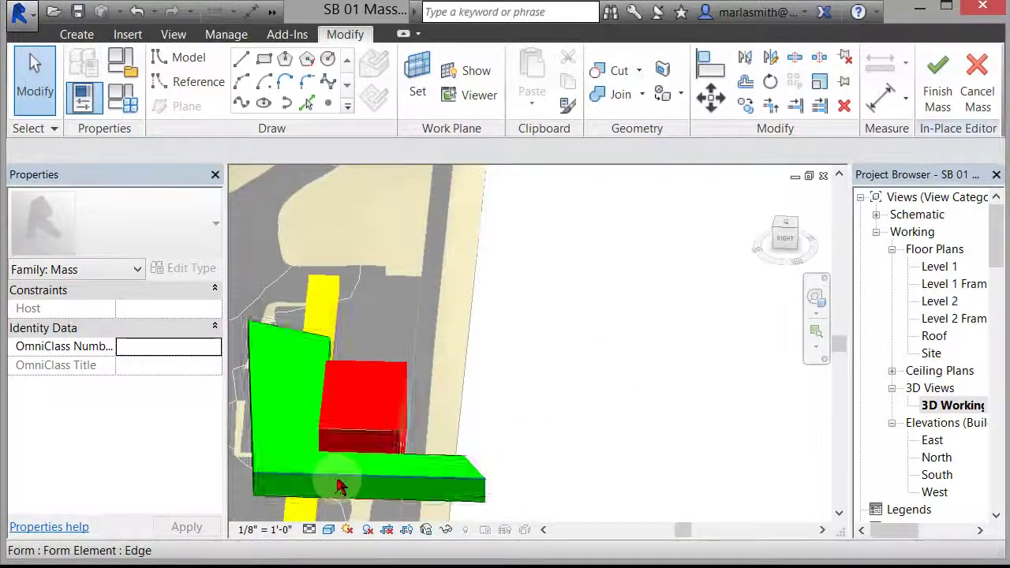
pyautogui.keyDown('shift'); pyautogui.moveTo(341, 486); pyautogui.dragTo(478, 442, button='middle'); pyautogui.keyUp('shift')
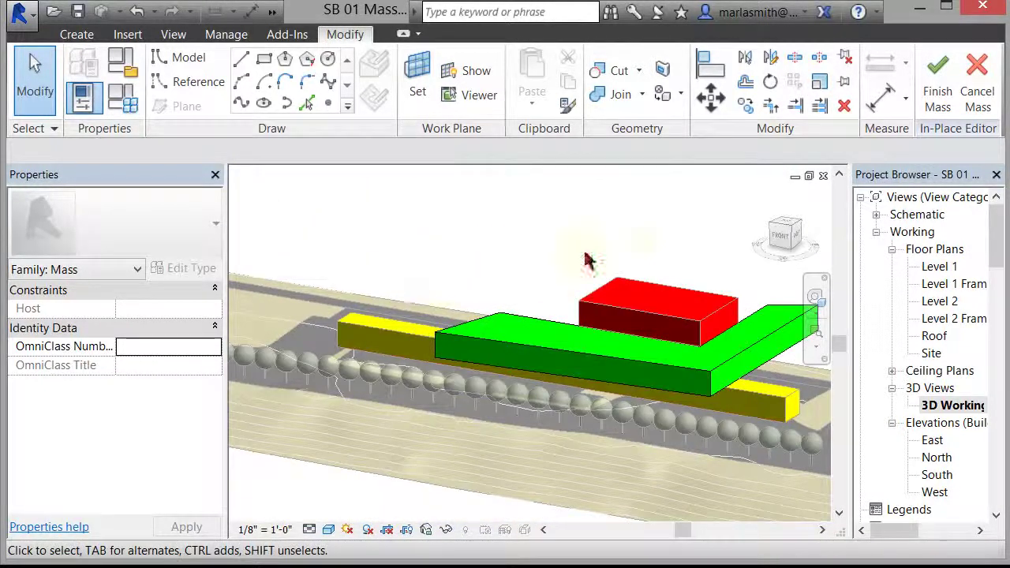
pyautogui.scroll(1, 661, 260)
pyautogui.keyDown('shift'); pyautogui.moveTo(654, 262); pyautogui.dragTo(586, 259, button='middle'); pyautogui.keyUp('shift')
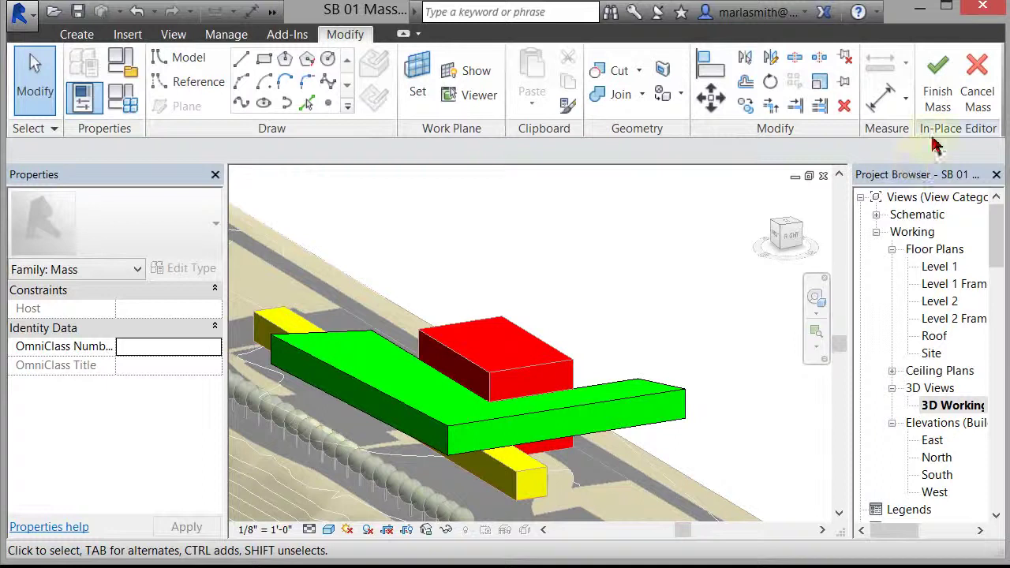
pyautogui.click(938, 86)
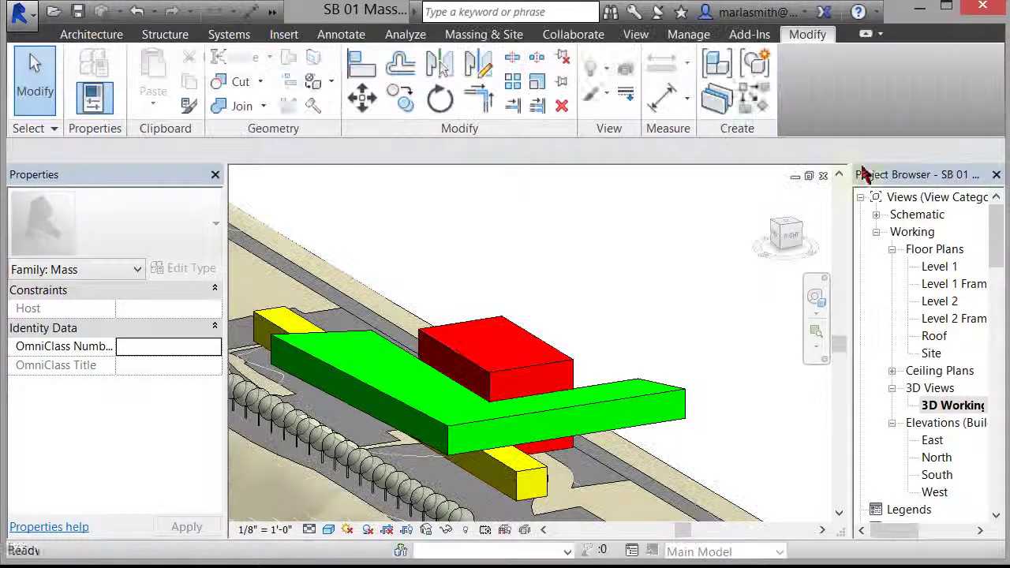
pyautogui.moveTo(674, 261)
pyautogui.keyDown('shift'); pyautogui.mouseDown(button='middle')
pyautogui.moveTo(604, 280)
pyautogui.moveTo(528, 282)
pyautogui.moveTo(683, 268)
pyautogui.moveTo(703, 250)
pyautogui.moveTo(683, 261)
pyautogui.mouseUp(button='middle'); pyautogui.keyUp('shift')
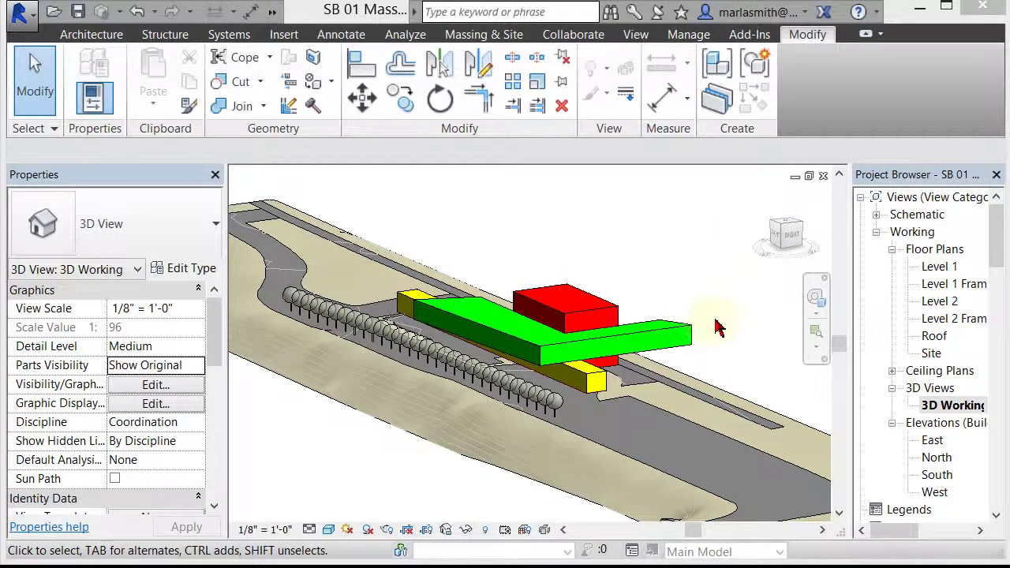
pyautogui.keyDown('shift'); pyautogui.moveTo(663, 272); pyautogui.dragTo(702, 280, button='middle'); pyautogui.keyUp('shift')
pyautogui.scroll(3, 651, 353)
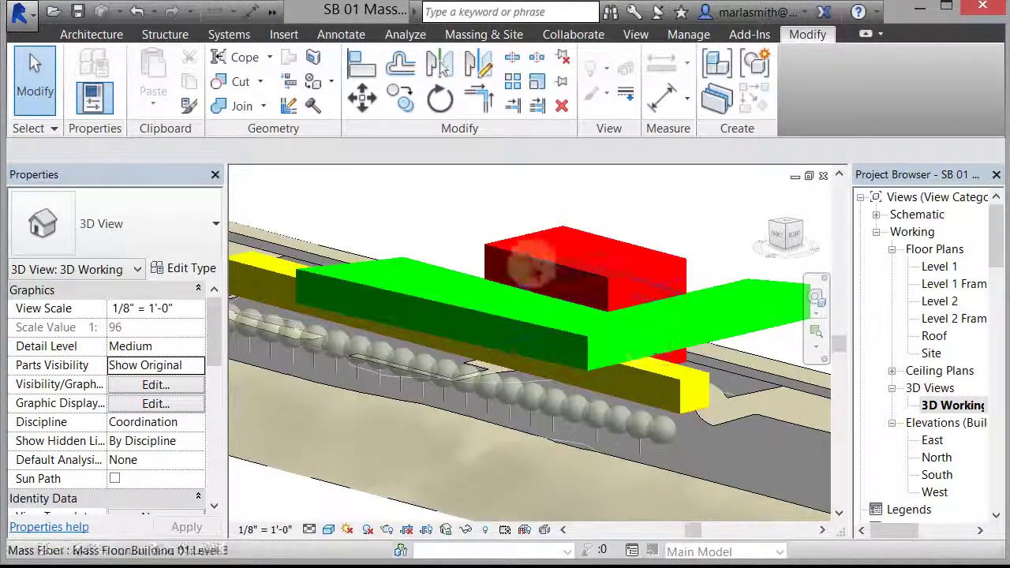
pyautogui.scroll(-3, 623, 213)
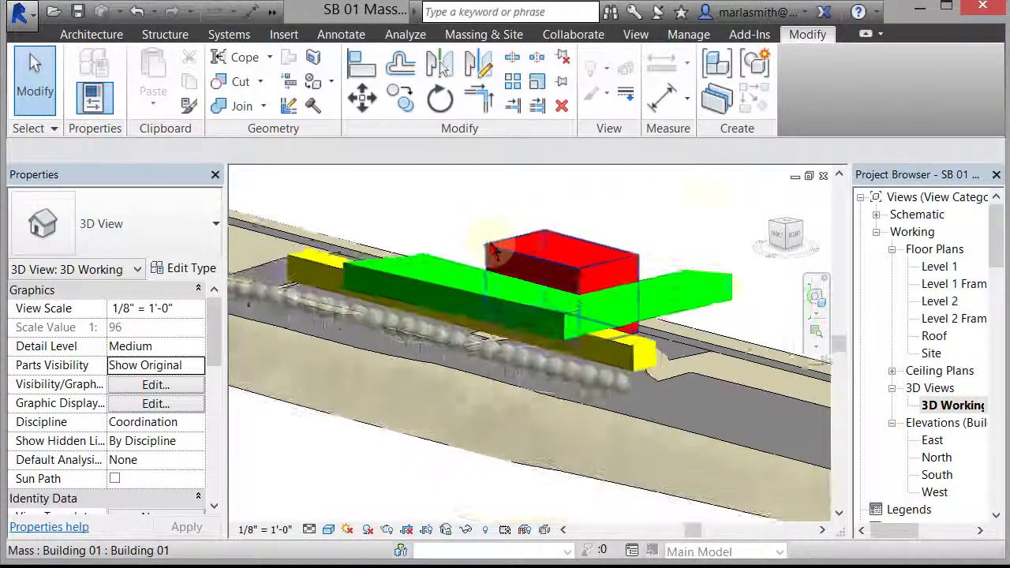